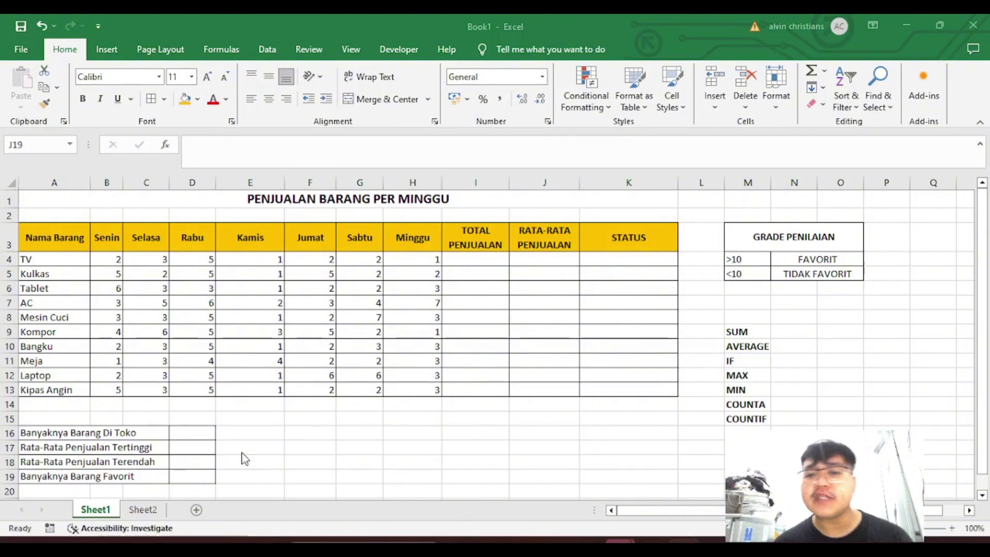
Calculate the TV's TOTAL PENJUALAN in I4 with a SUM formula over B4:H4.
{"action": "left_click", "coordinate": [486, 260]}
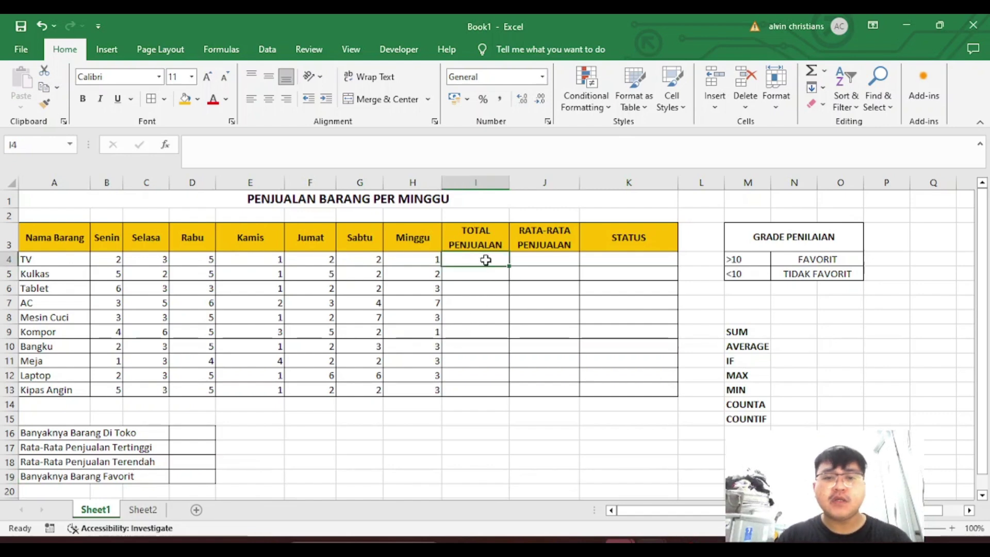
{"action": "type", "text": "="}
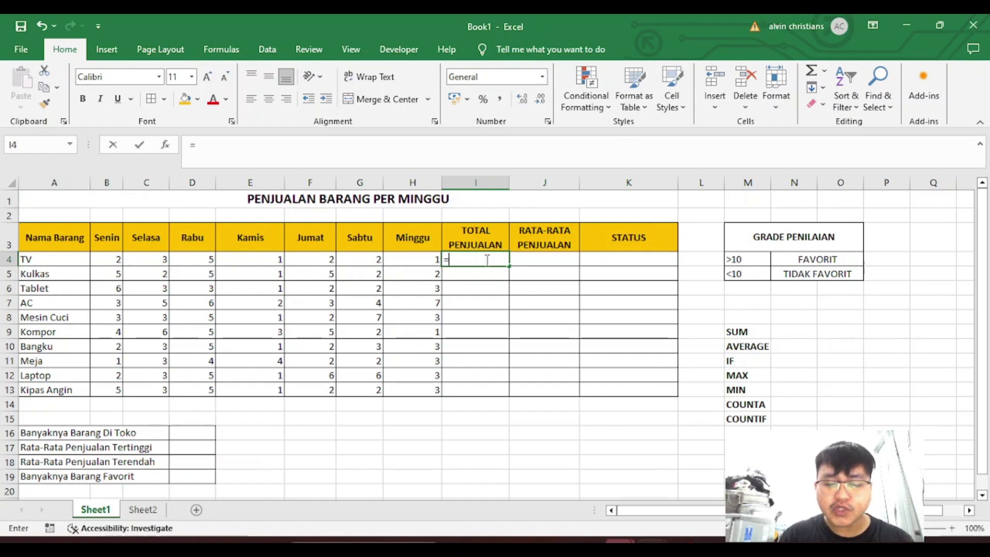
{"action": "type", "text": "sum("}
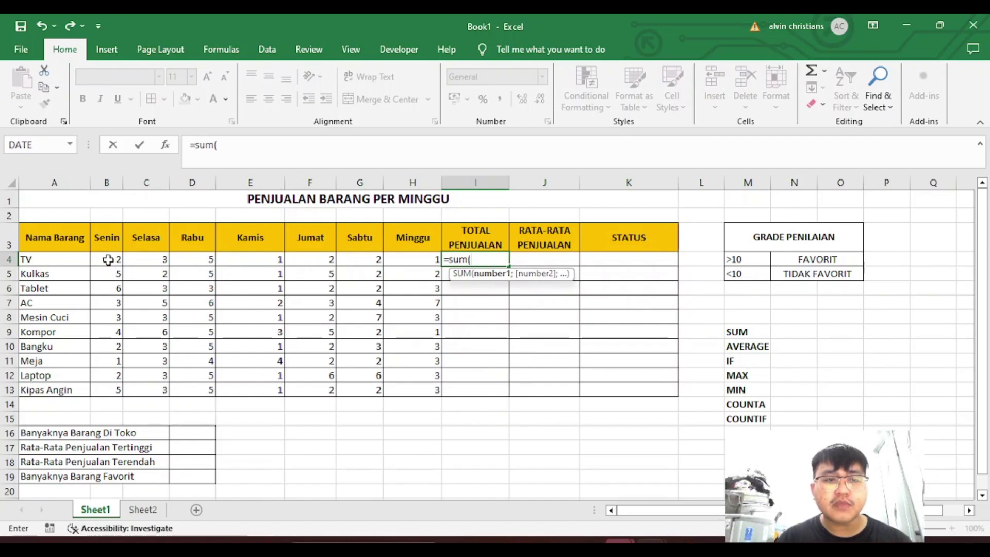
{"action": "left_click_drag", "start_coordinate": [108, 260], "coordinate": [408, 261]}
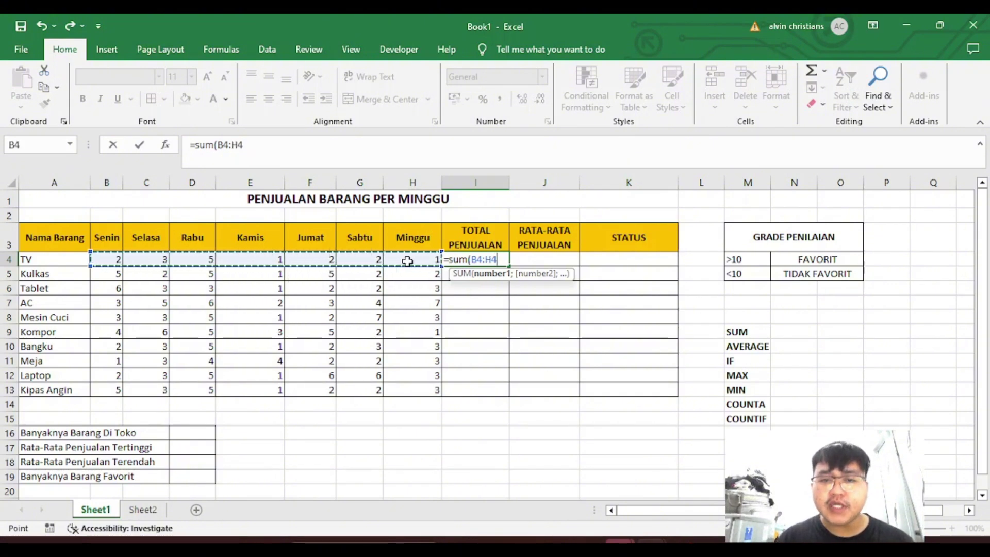
{"action": "key", "text": "Return"}
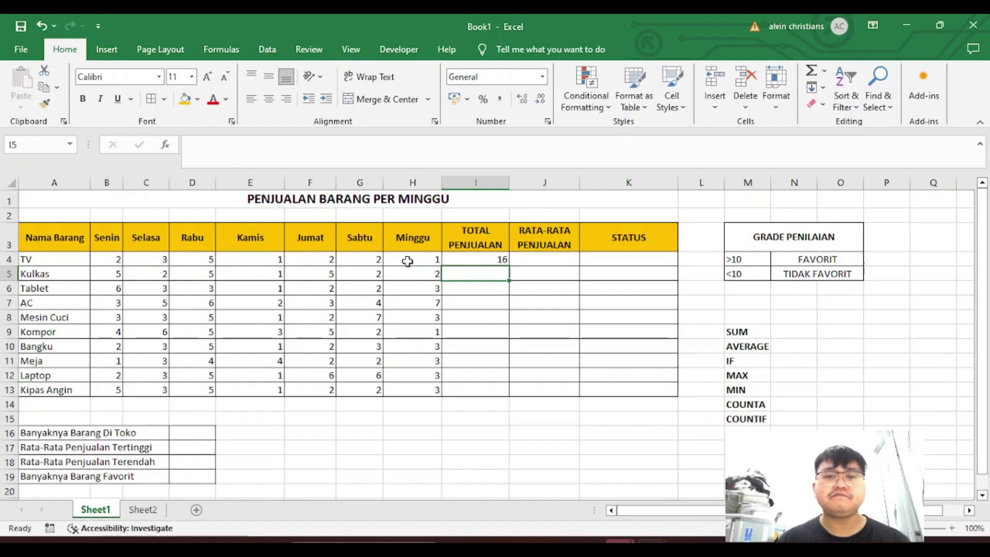
Copy the TOTAL PENJUALAN formula from I4 down through I13 for the remaining items.
{"action": "left_click", "coordinate": [483, 259]}
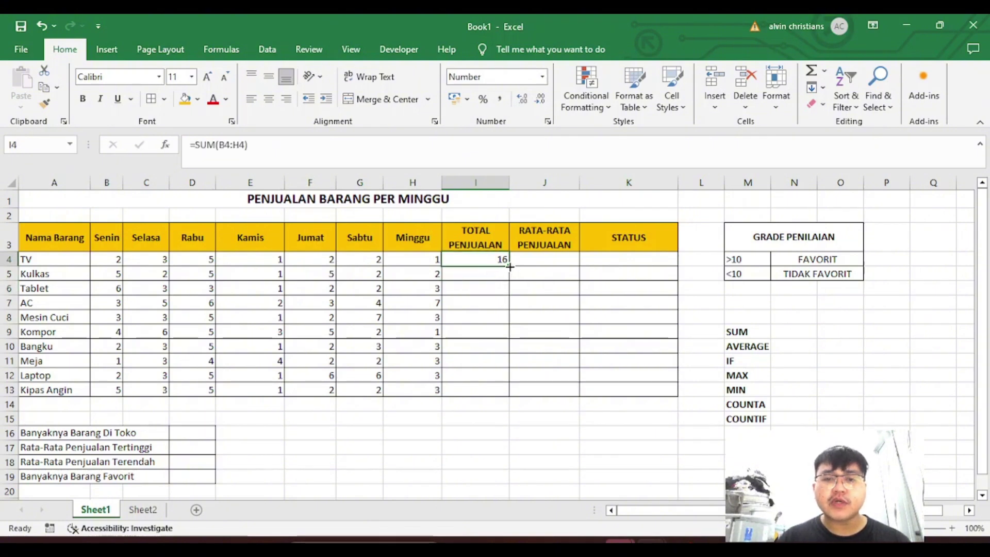
{"action": "left_click_drag", "start_coordinate": [510, 267], "coordinate": [510, 397]}
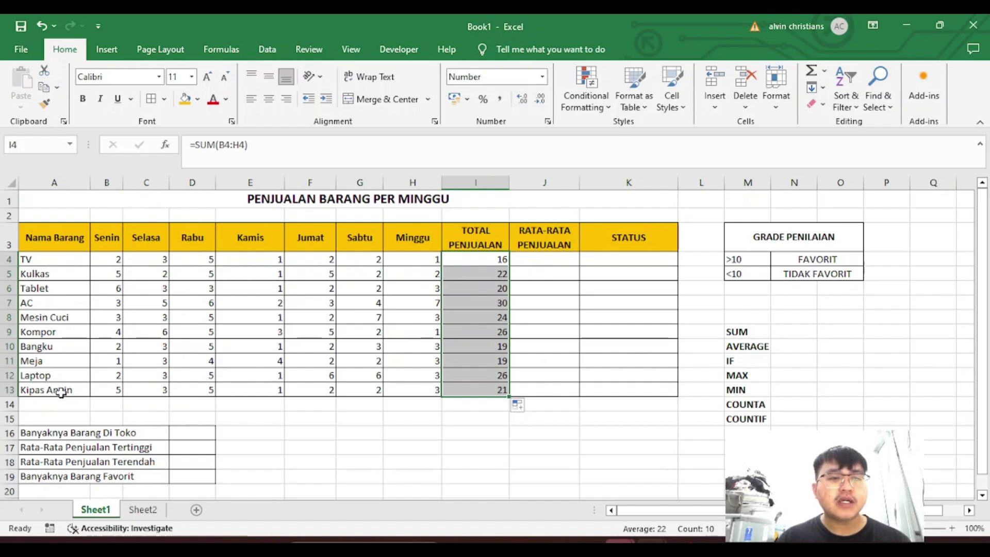
{"action": "left_click", "coordinate": [66, 260]}
{"action": "left_click", "coordinate": [478, 262]}
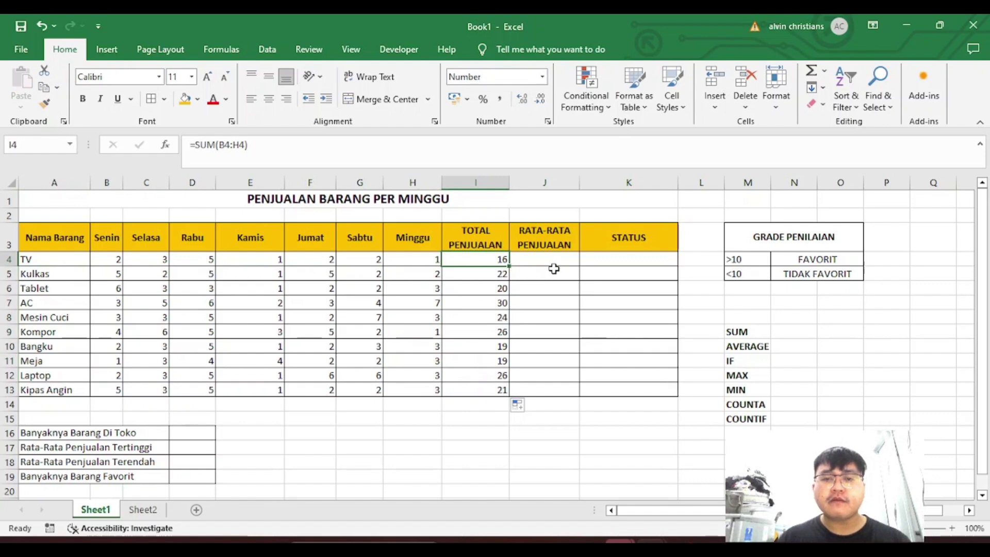
Calculate the TV's RATA-RATA PENJUALAN in J4 with an AVERAGE formula over B4:H4.
{"action": "left_click", "coordinate": [545, 264]}
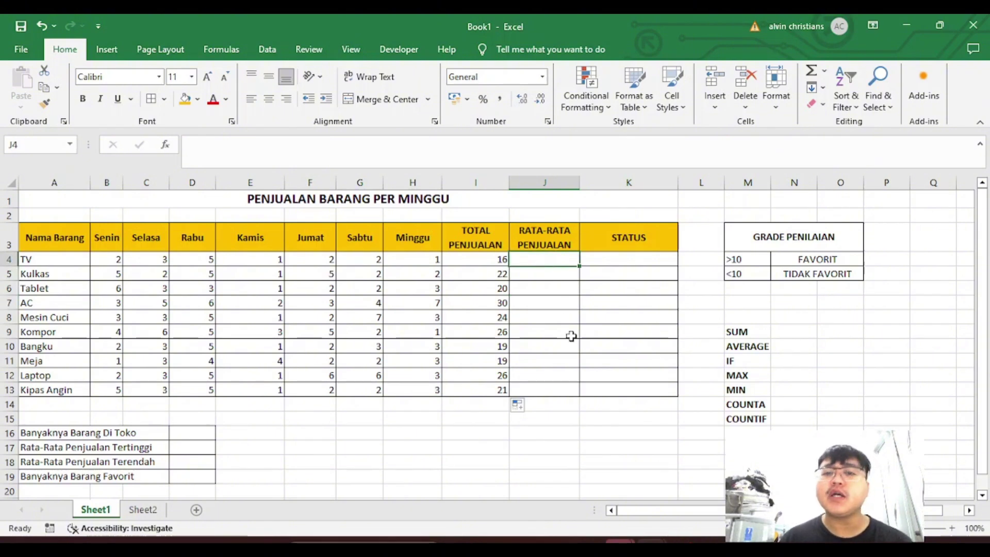
{"action": "type", "text": "="}
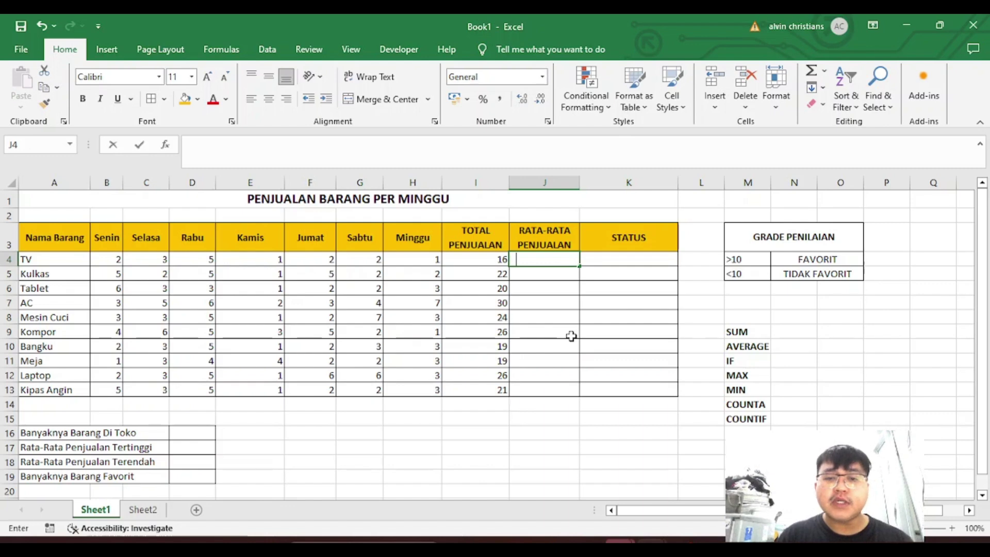
{"action": "type", "text": "average"}
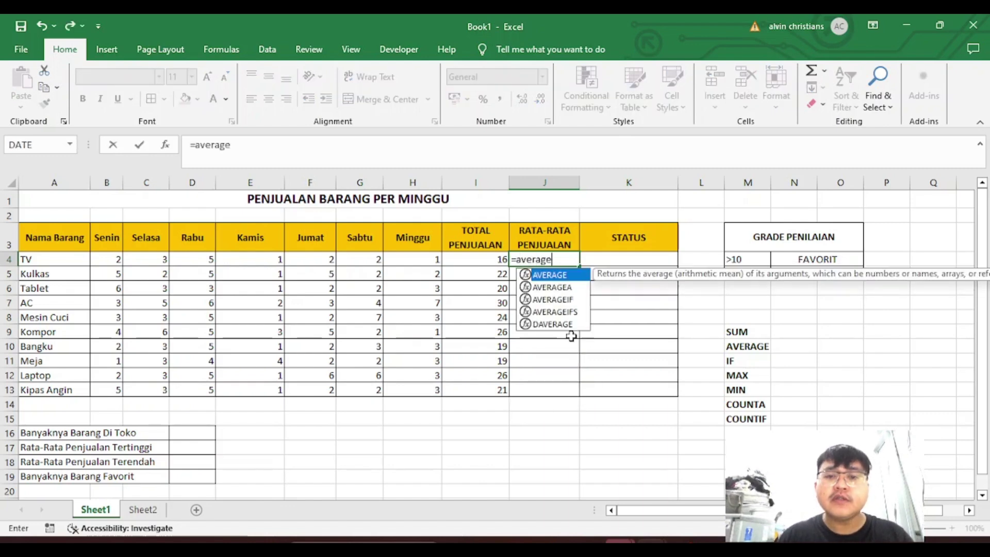
{"action": "type", "text": "("}
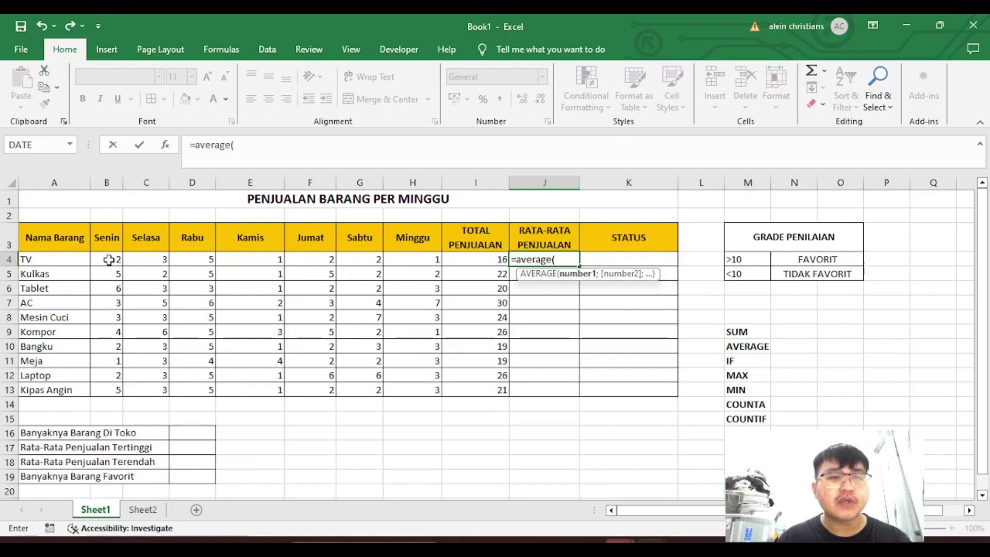
{"action": "left_click_drag", "start_coordinate": [109, 260], "coordinate": [425, 263]}
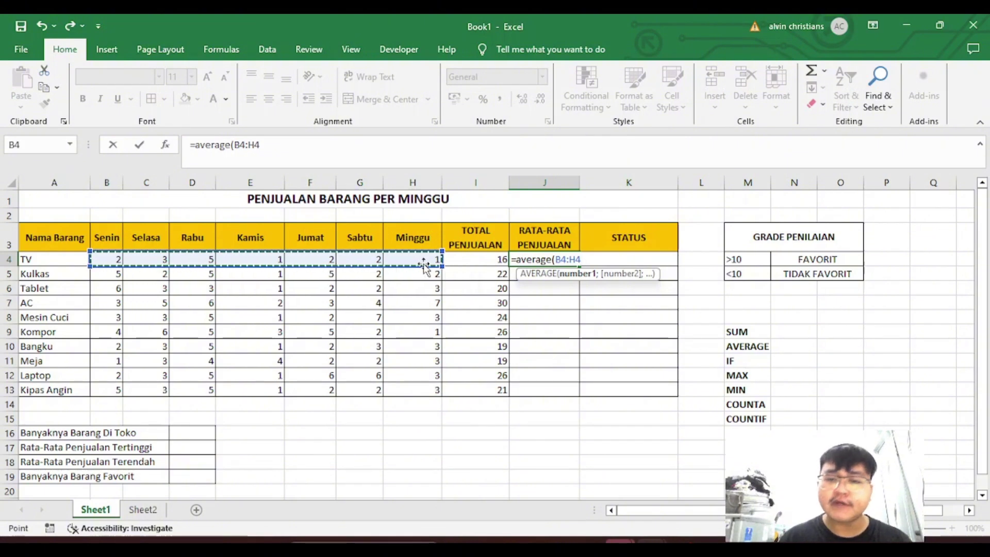
{"action": "key", "text": "Return"}
Copy the RATA-RATA PENJUALAN formula from J4 down through J13 for the remaining items.
{"action": "left_click", "coordinate": [552, 256]}
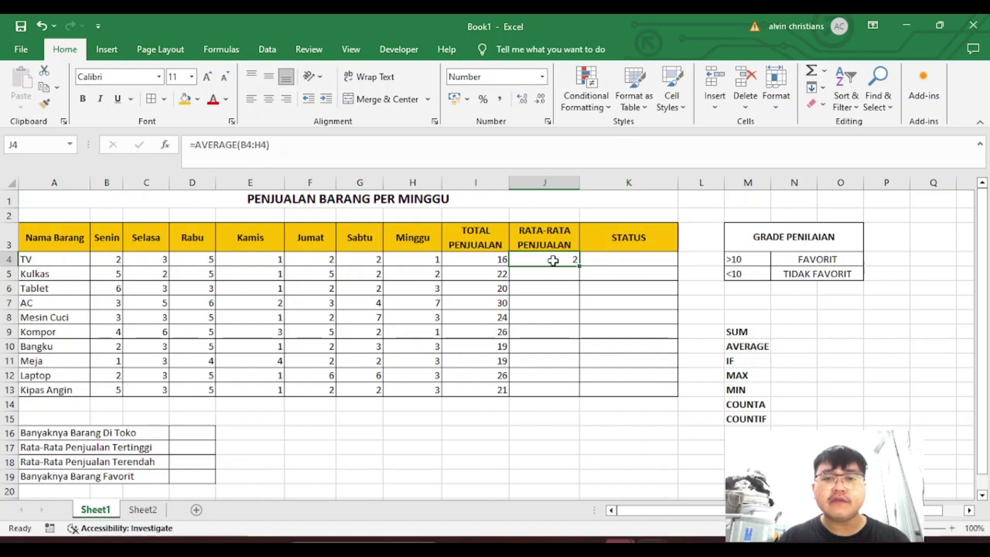
{"action": "left_click", "coordinate": [570, 285]}
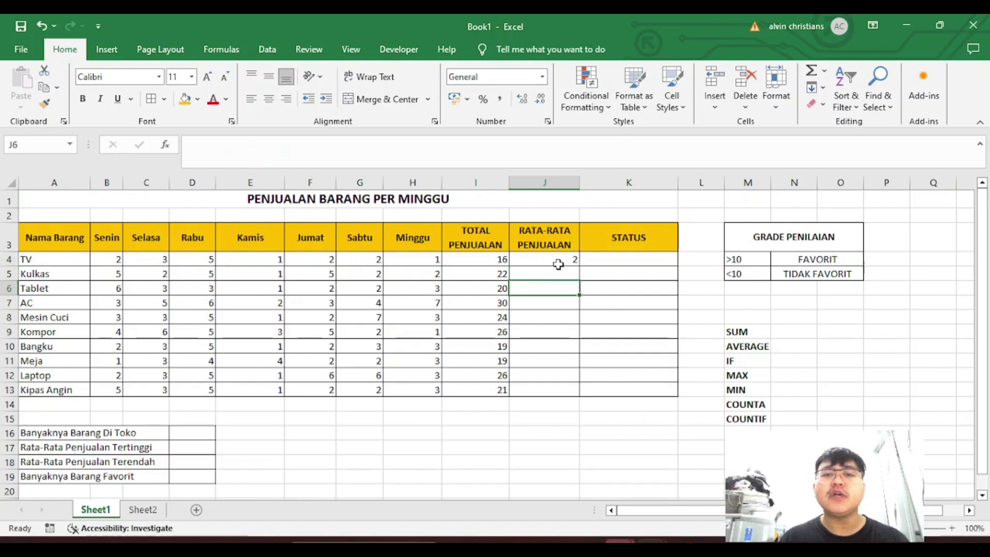
{"action": "left_click", "coordinate": [558, 263]}
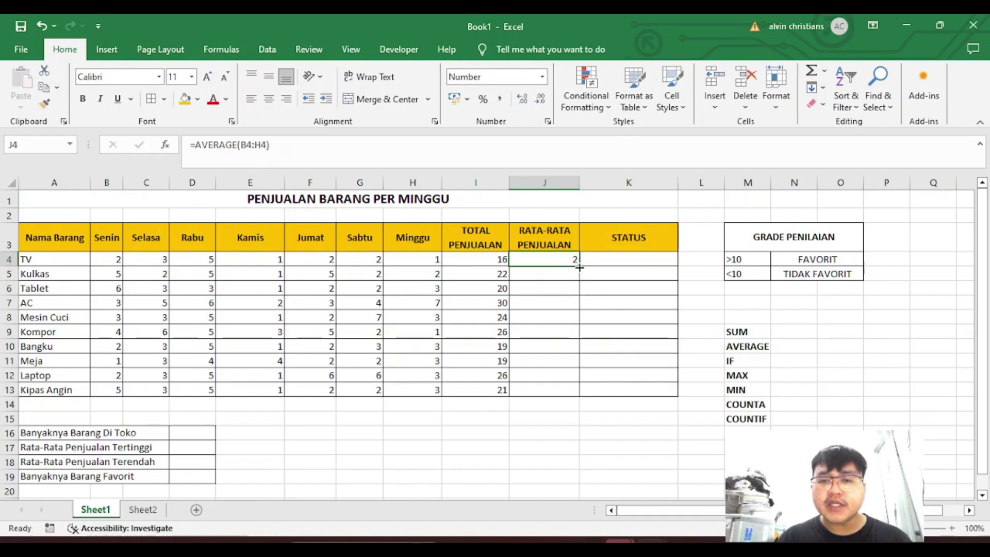
{"action": "left_click_drag", "start_coordinate": [580, 267], "coordinate": [585, 395]}
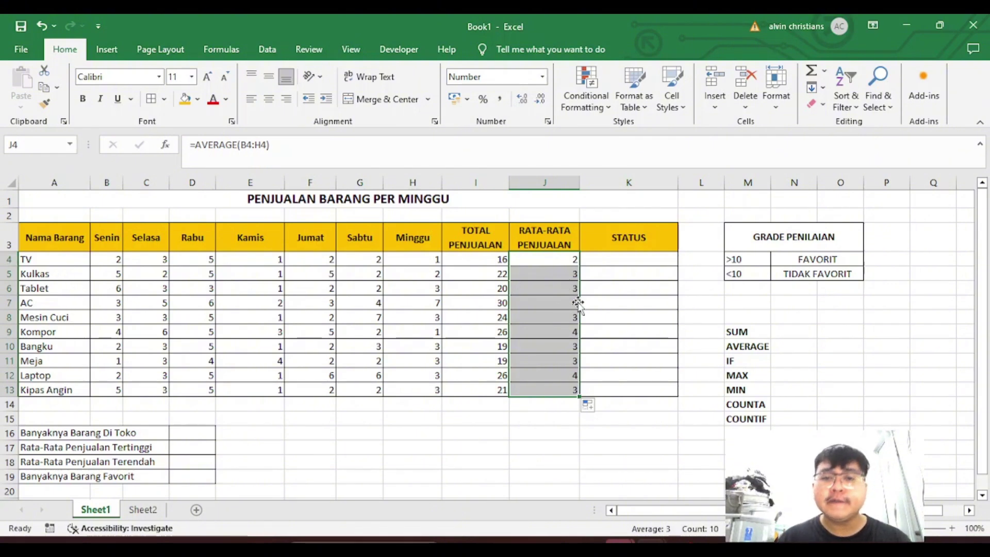
{"action": "left_click", "coordinate": [561, 260]}
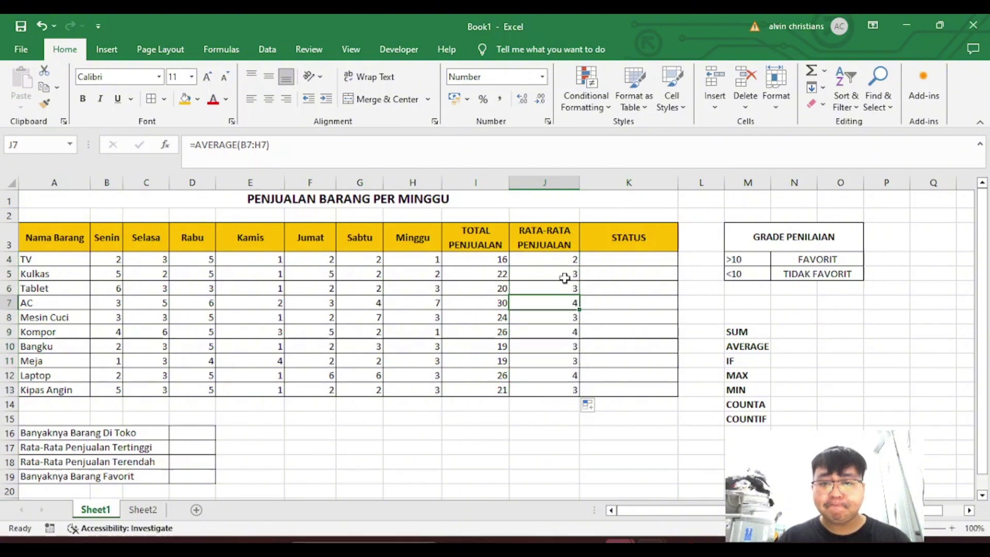
Enter an IF formula in the TV's STATUS cell K4 that tests I4>10 and returns empty text when true.
{"action": "left_click", "coordinate": [616, 260]}
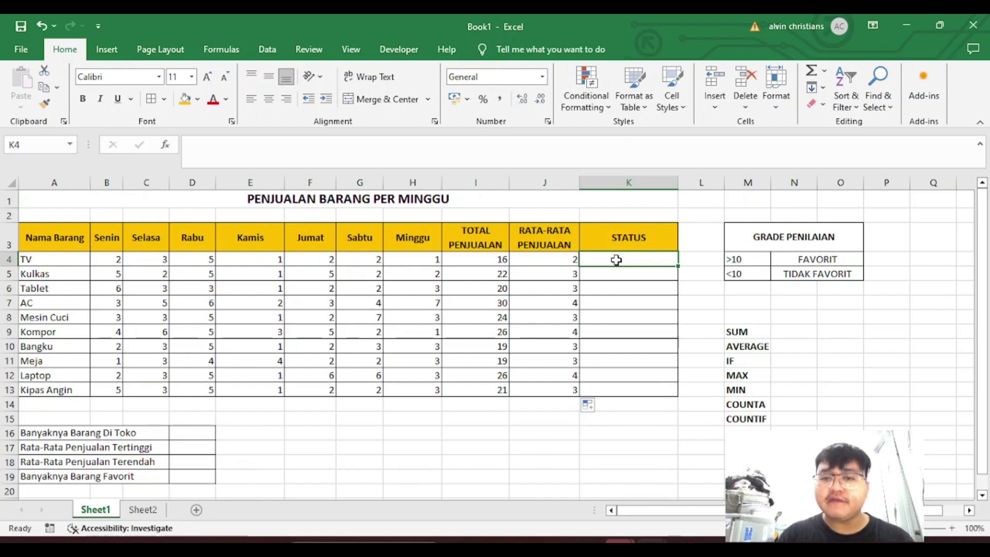
{"action": "type", "text": "="}
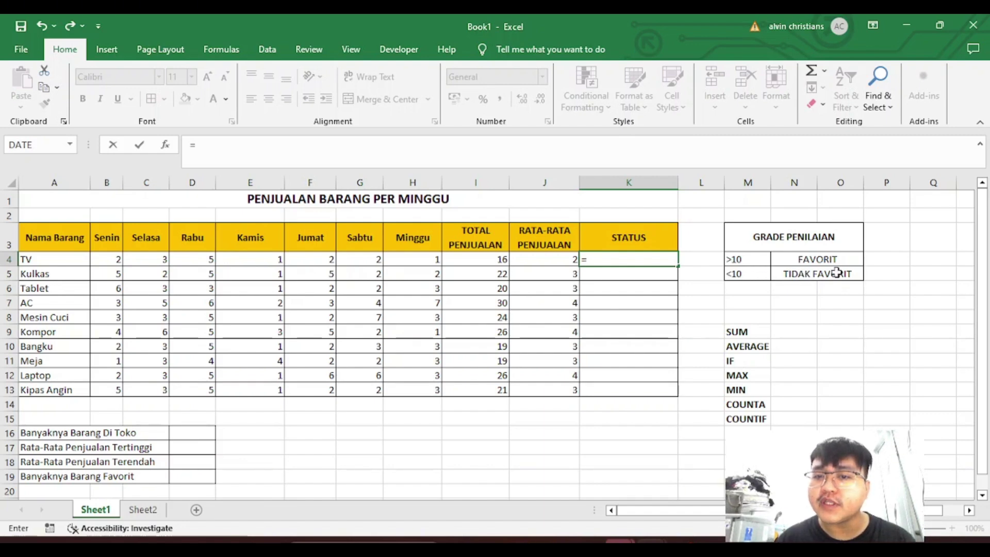
{"action": "left_click", "coordinate": [605, 260]}
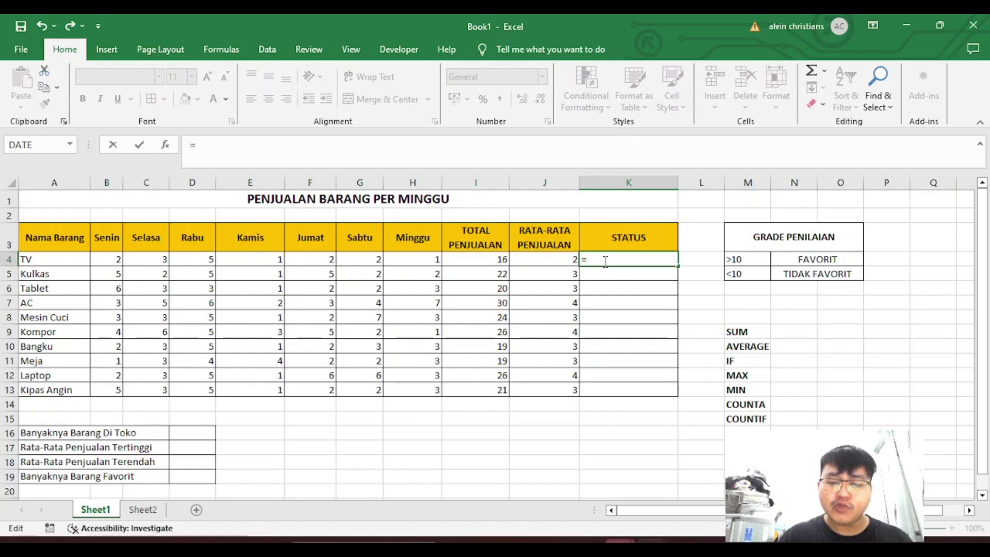
{"action": "type", "text": "if"}
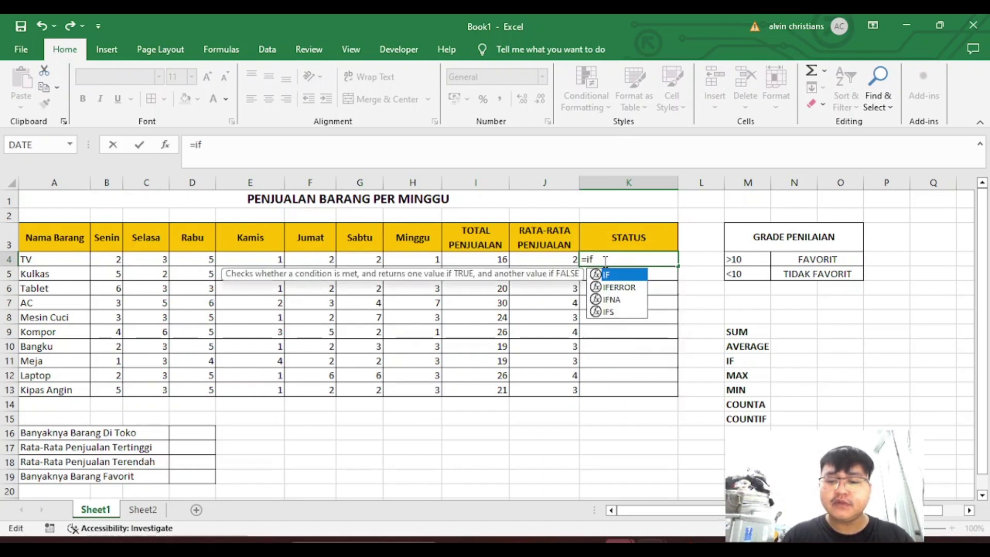
{"action": "type", "text": "("}
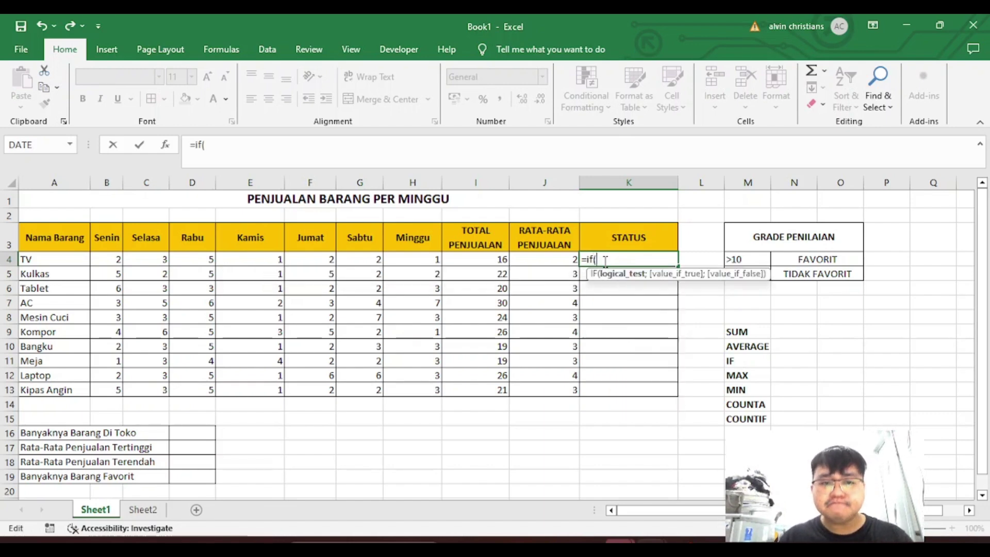
{"action": "left_click", "coordinate": [484, 262]}
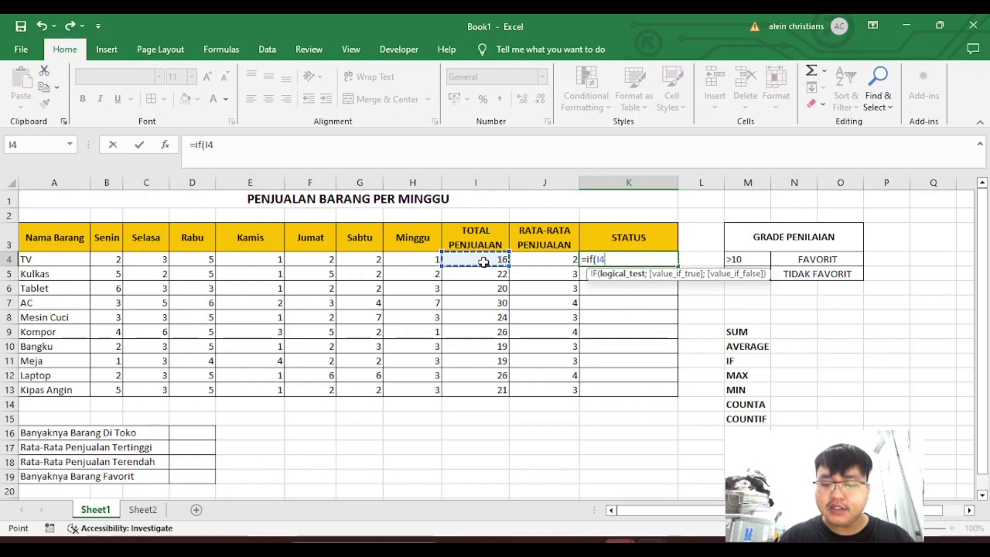
{"action": "type", "text": ">"}
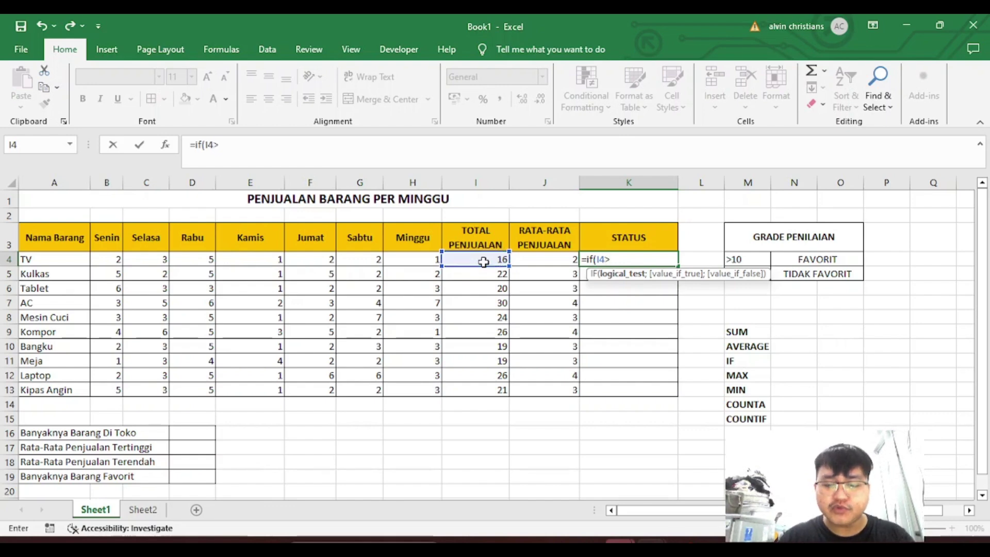
{"action": "type", "text": "10"}
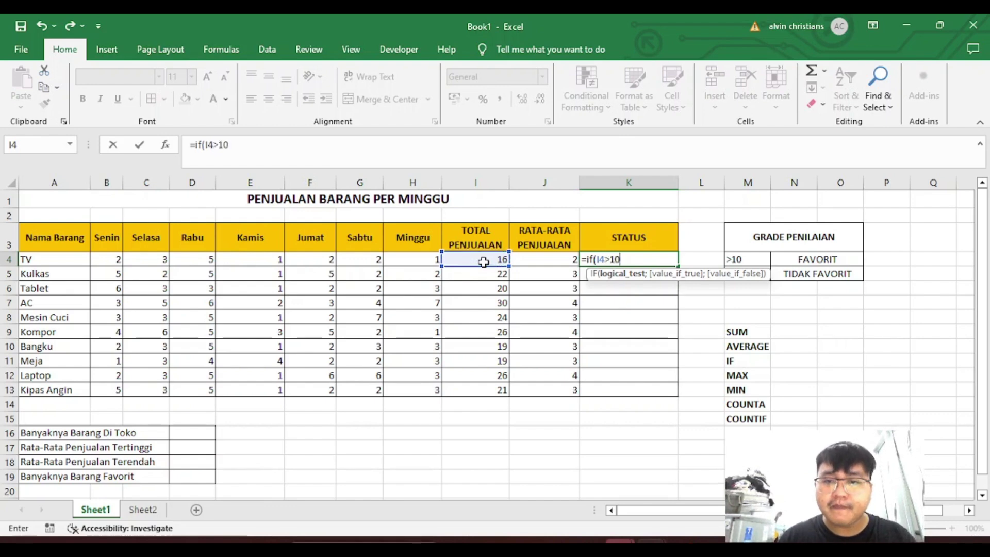
{"action": "type", "text": ";"}
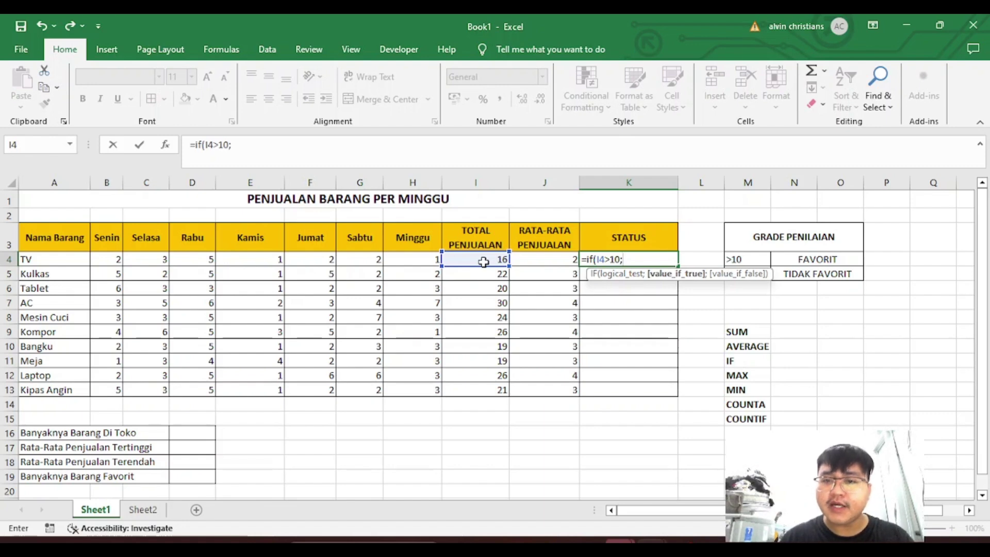
{"action": "type", "text": "\"\""}
{"action": "key", "text": "Left"}
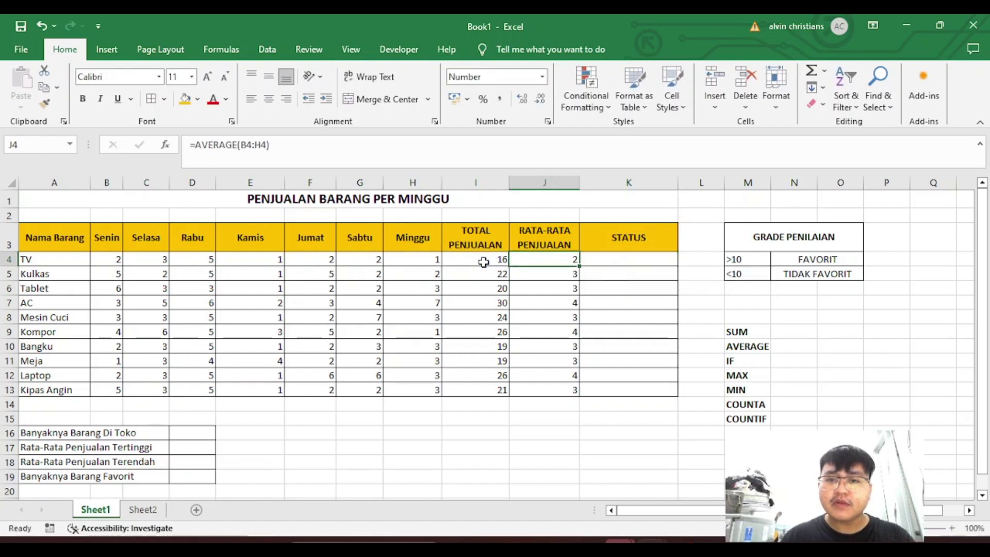
Edit the IF formula in K4 so that its true result is the text "Favorit".
{"action": "left_click", "coordinate": [602, 264]}
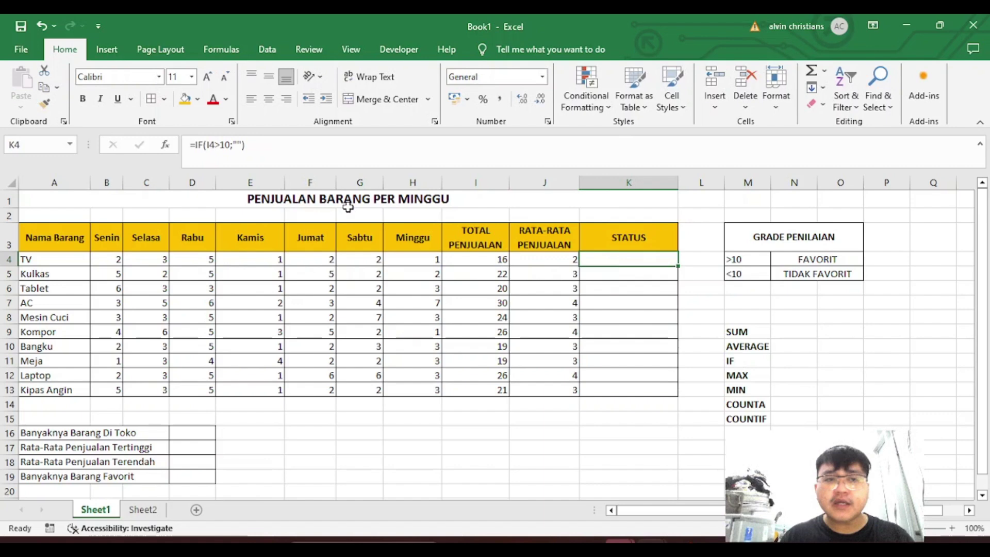
{"action": "left_click", "coordinate": [245, 145]}
{"action": "type", "text": "F"}
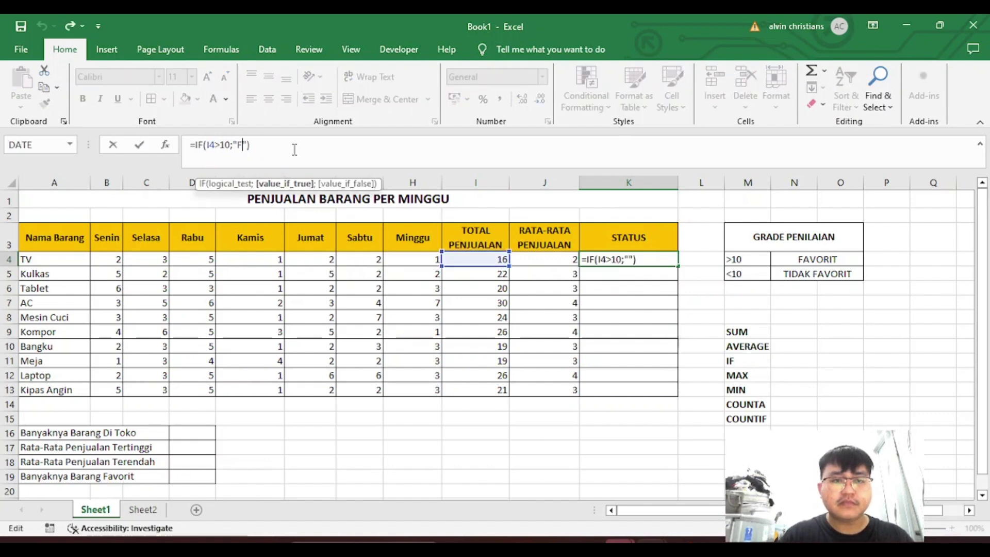
{"action": "type", "text": "avorit\""}
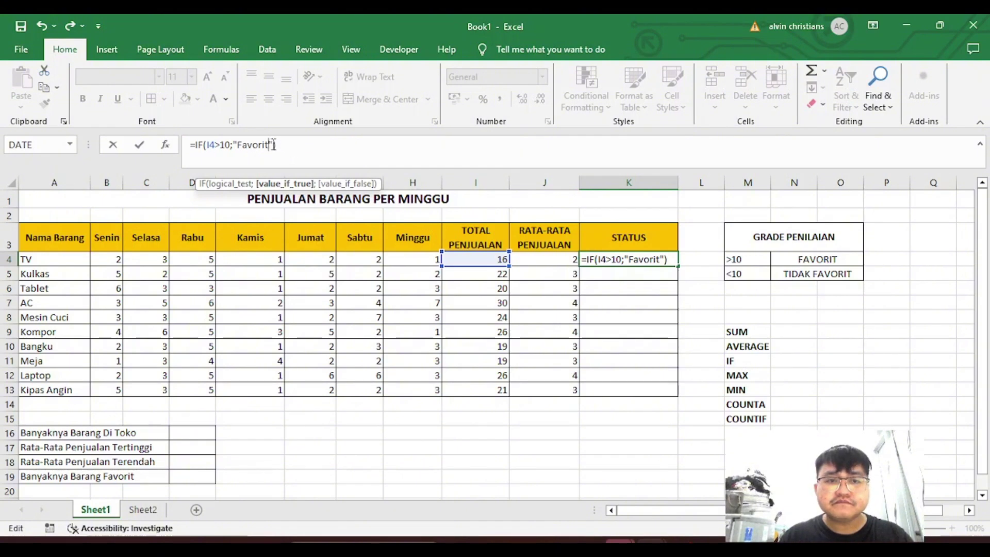
Add "Tidak Favorit" as the false result of the TV's STATUS formula in K4 and enter the formula.
{"action": "type", "text": ";"}
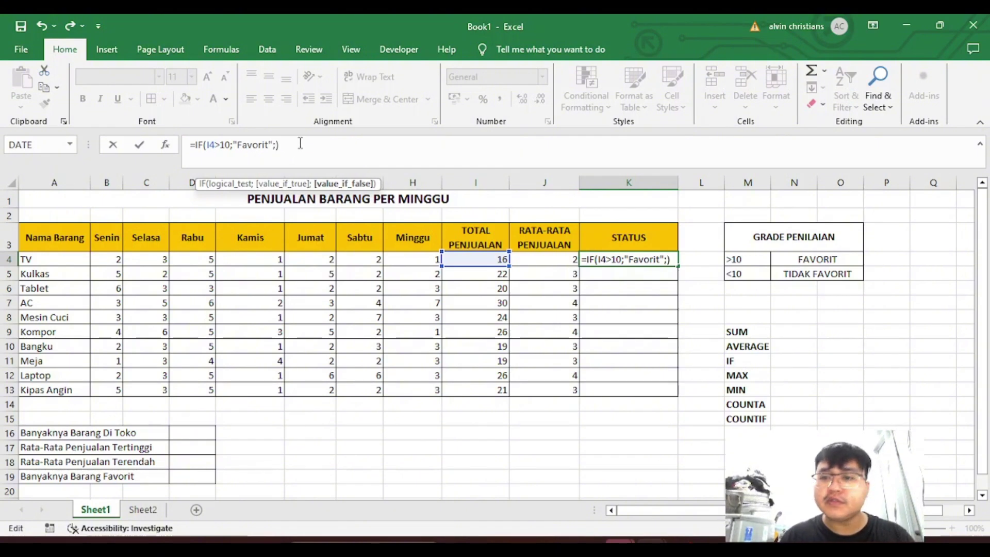
{"action": "key", "text": "Left"}
{"action": "type", "text": "\"\""}
{"action": "key", "text": "Left"}
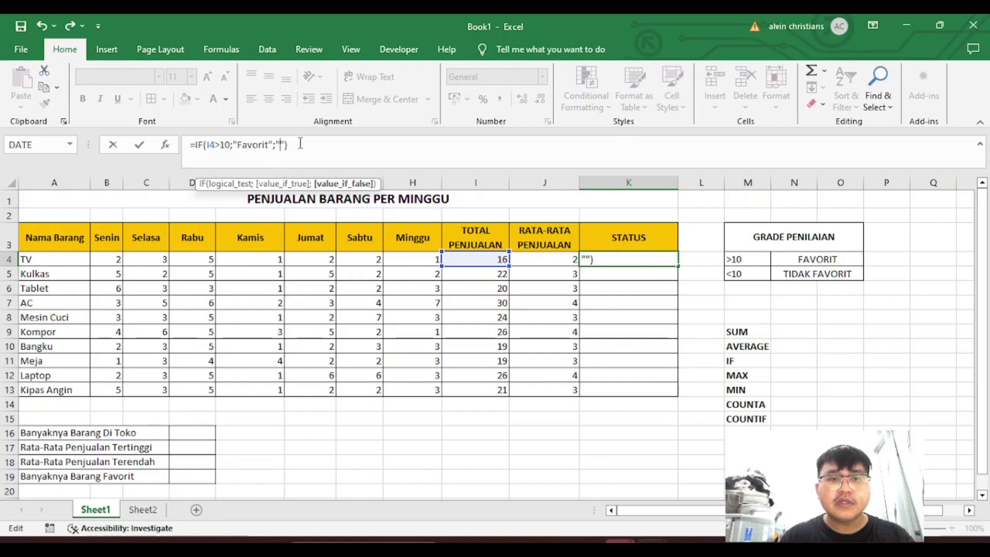
{"action": "type", "text": "Tidak"}
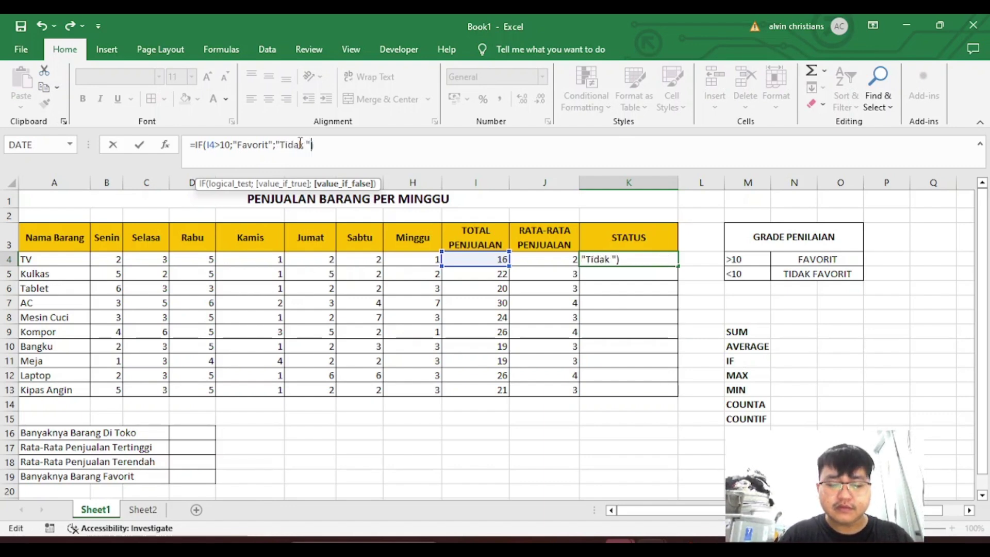
{"action": "type", "text": " Fav"}
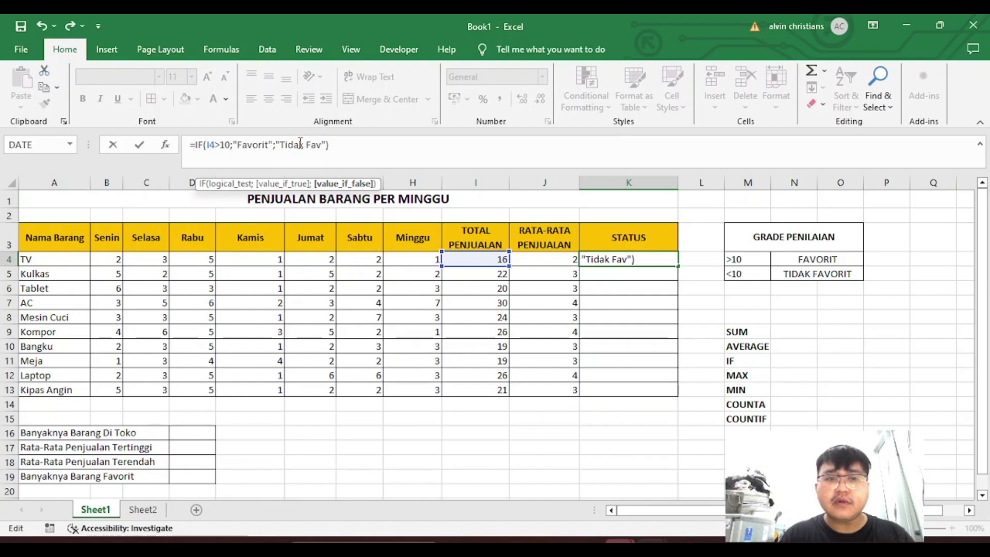
{"action": "type", "text": "orit"}
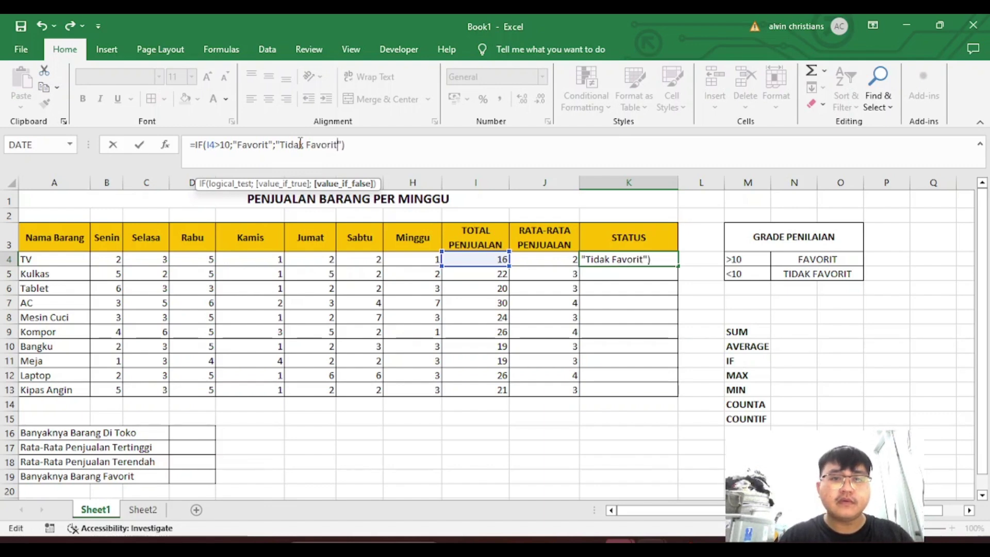
{"action": "key", "text": "Return"}
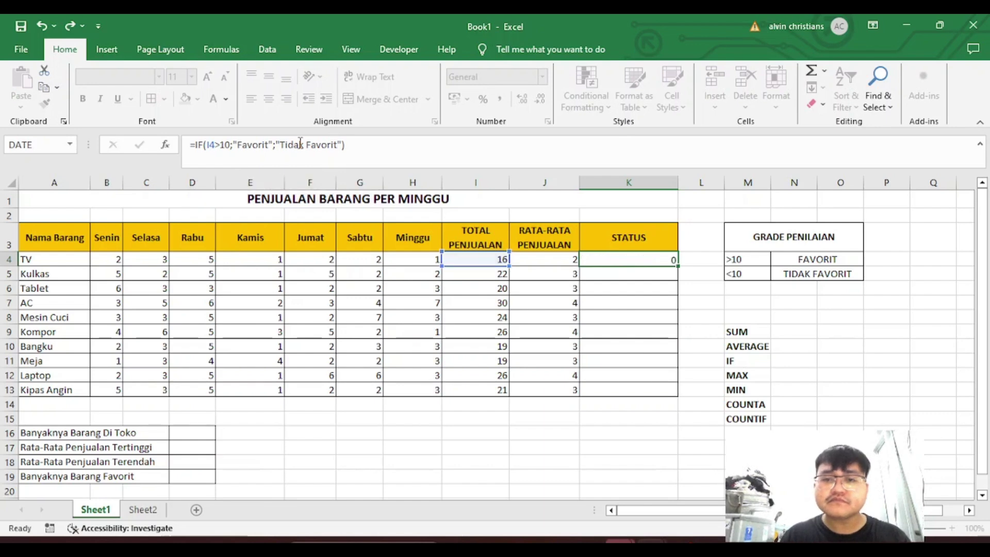
Change the true result in K4's IF formula to uppercase "FAVORIT".
{"action": "left_click", "coordinate": [632, 260]}
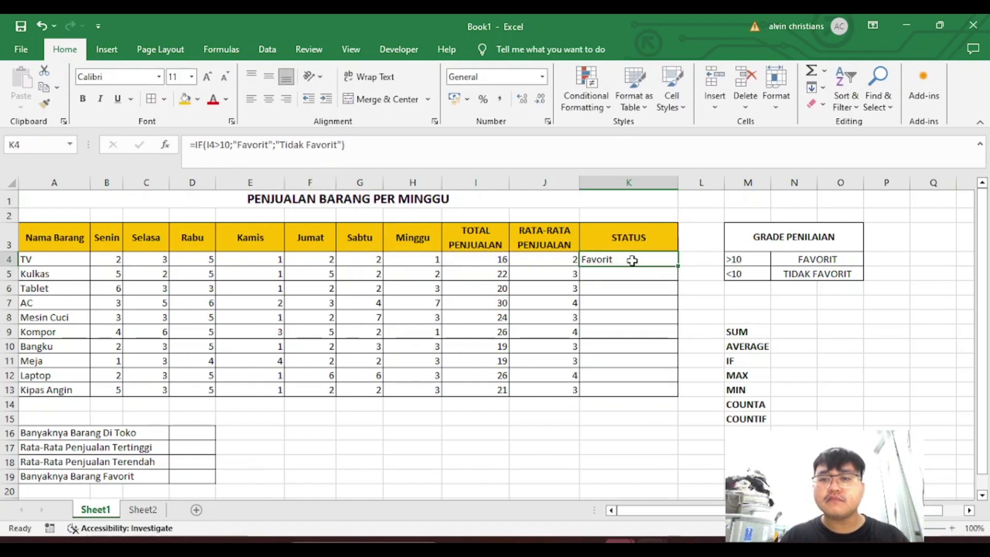
{"action": "left_click", "coordinate": [270, 145]}
{"action": "key", "text": "BackSpace"}
{"action": "key", "text": "BackSpace"}
{"action": "key", "text": "BackSpace"}
{"action": "key", "text": "BackSpace"}
{"action": "key", "text": "BackSpace"}
{"action": "key", "text": "BackSpace"}
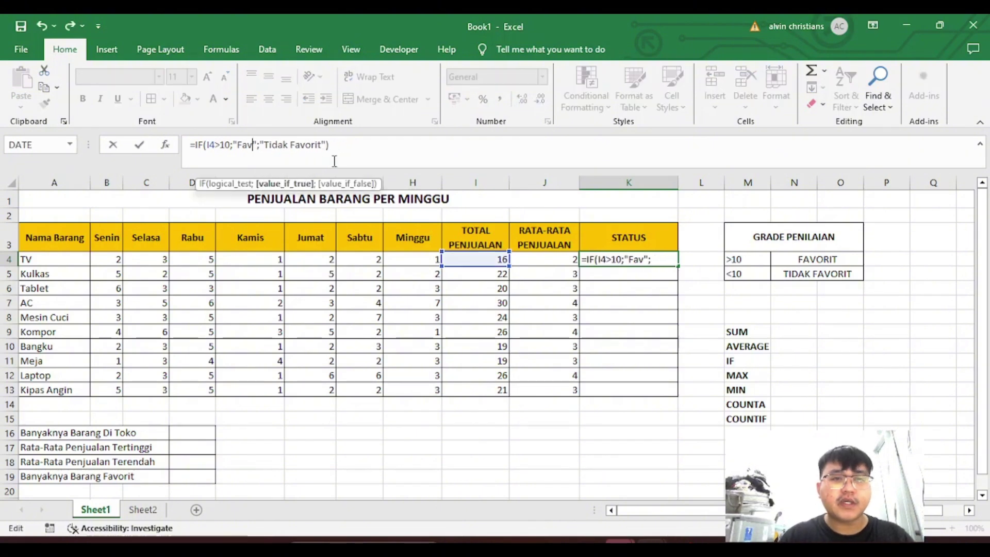
{"action": "key", "text": "BackSpace"}
{"action": "type", "text": "FAVORI"}
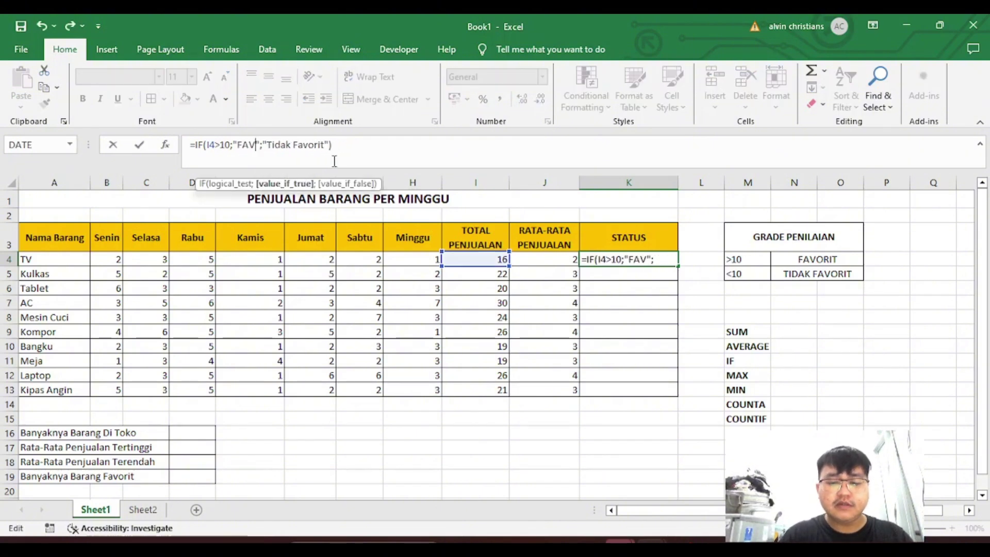
{"action": "type", "text": "T"}
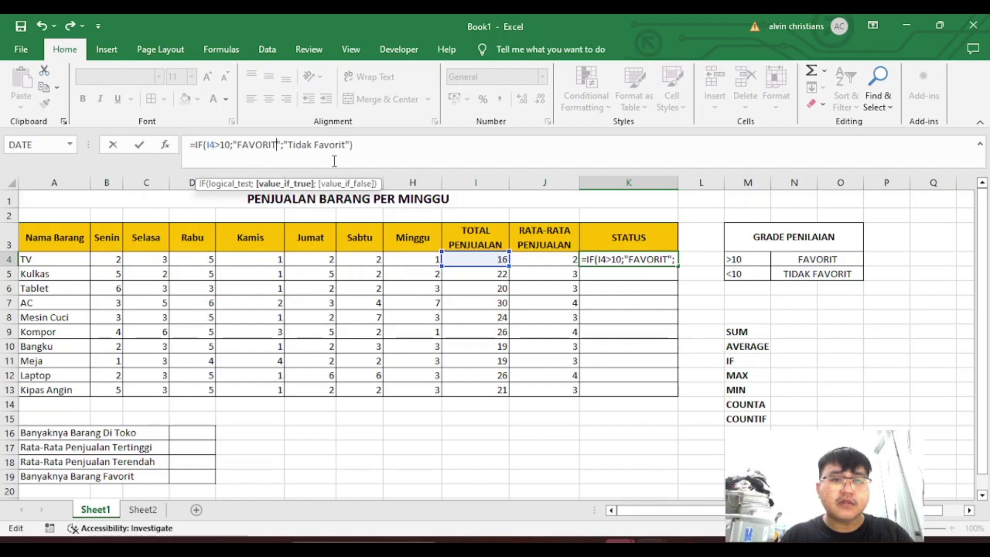
Change the false result in K4's IF formula to uppercase "TIDAK FAVORIT" and enter the formula.
{"action": "left_click", "coordinate": [347, 145]}
{"action": "key", "text": "BackSpace"}
{"action": "key", "text": "BackSpace"}
{"action": "key", "text": "BackSpace"}
{"action": "key", "text": "BackSpace"}
{"action": "key", "text": "BackSpace"}
{"action": "key", "text": "BackSpace"}
{"action": "key", "text": "BackSpace"}
{"action": "key", "text": "BackSpace"}
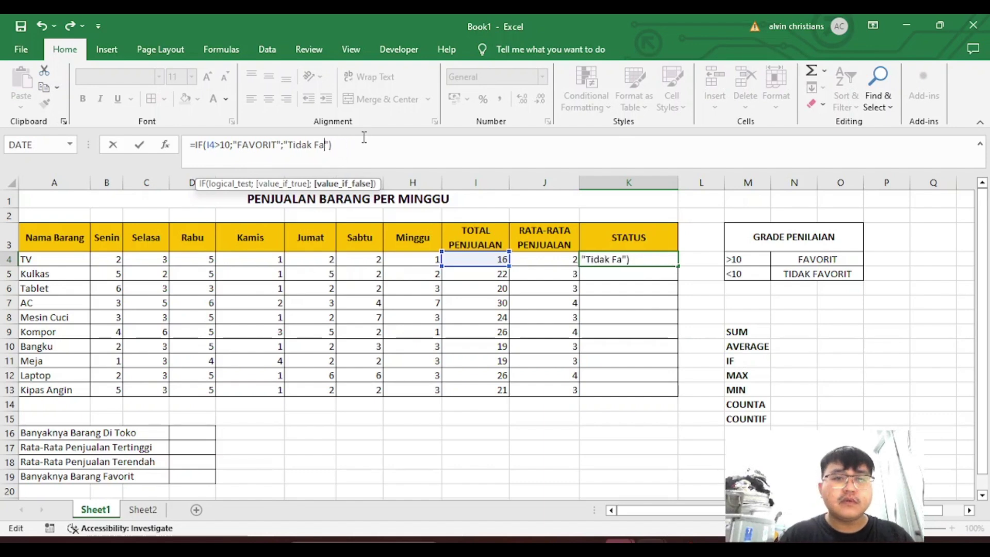
{"action": "key", "text": "BackSpace"}
{"action": "key", "text": "BackSpace"}
{"action": "key", "text": "BackSpace"}
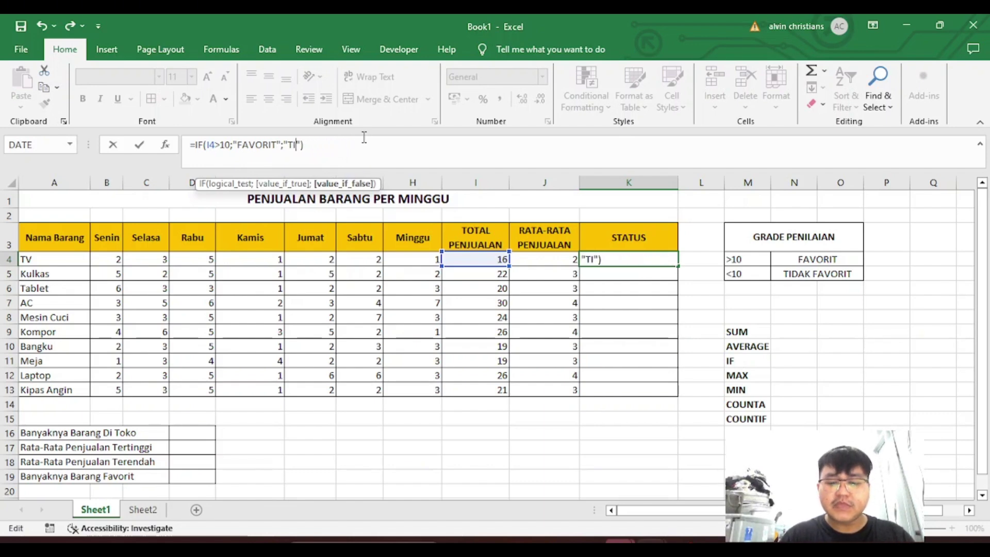
{"action": "type", "text": "DAK FAVORIT"}
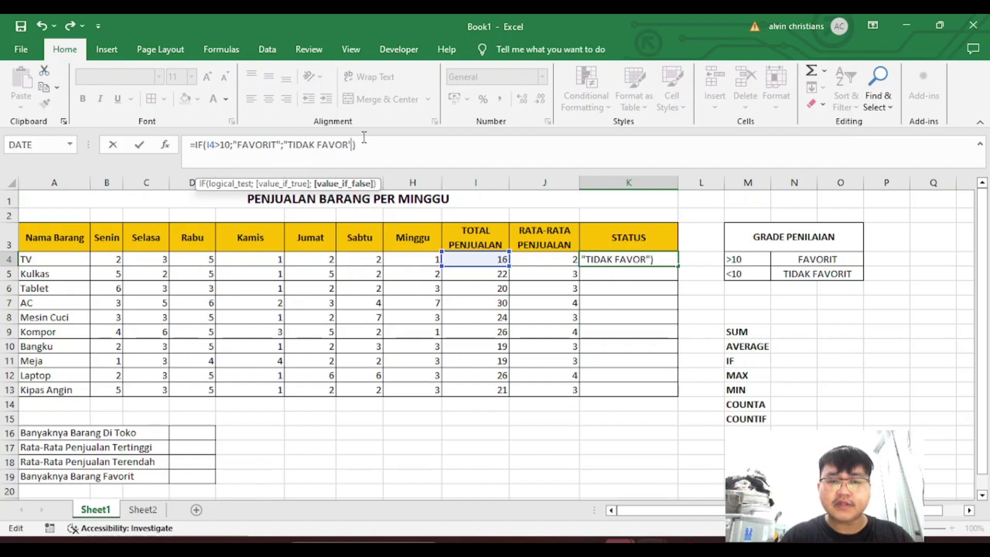
{"action": "key", "text": "Return"}
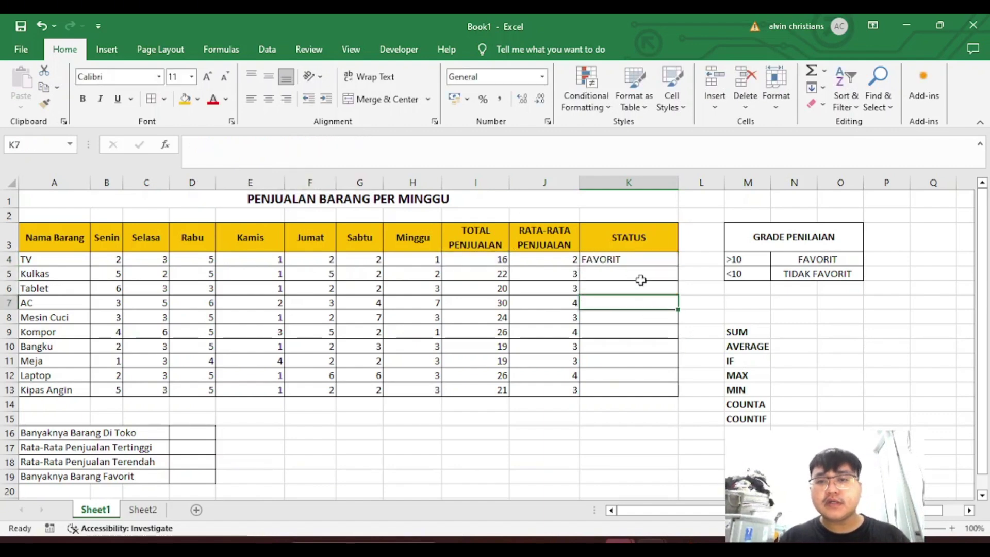
Copy the STATUS formula from K4 down through K13 and make column K slightly narrower.
{"action": "left_click", "coordinate": [637, 261]}
{"action": "left_click_drag", "start_coordinate": [677, 267], "coordinate": [667, 395]}
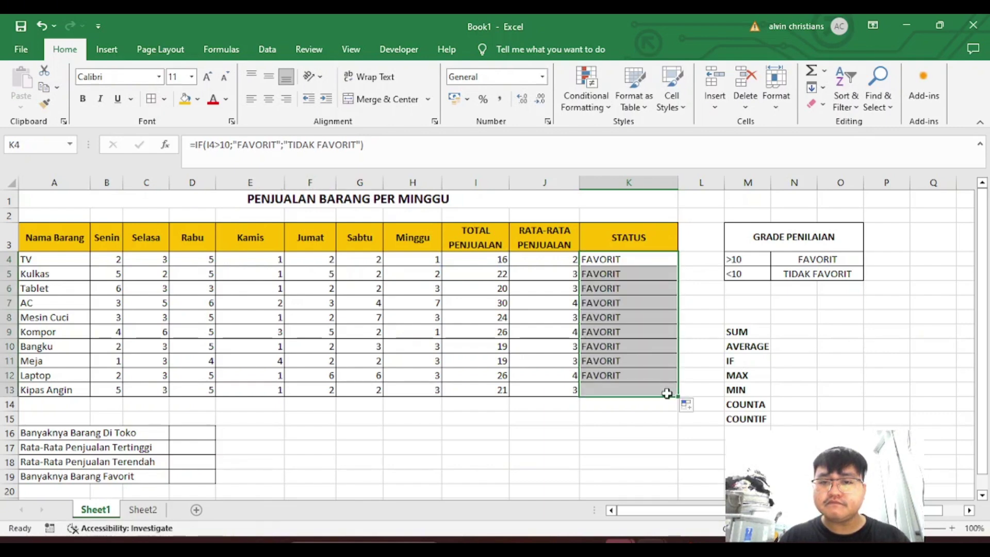
{"action": "left_click", "coordinate": [627, 337]}
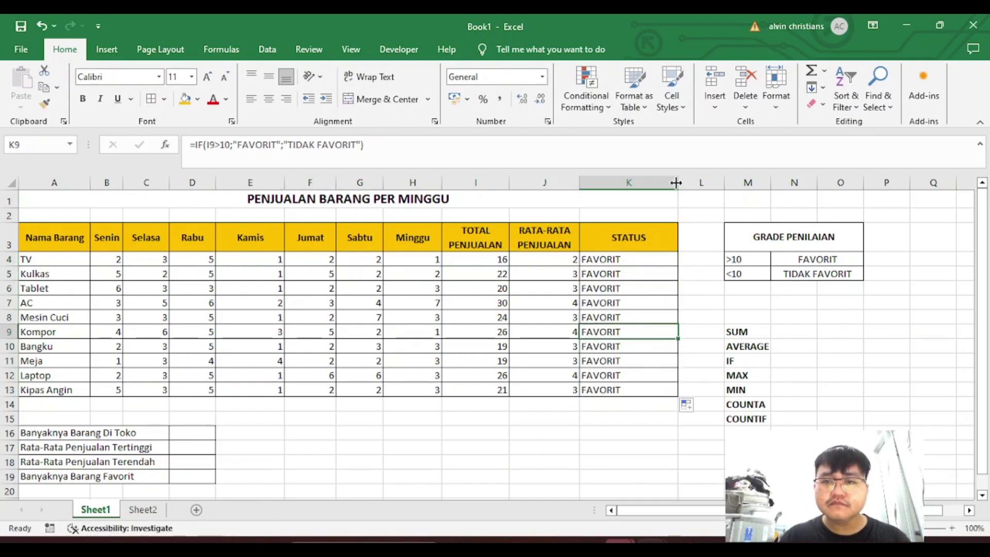
{"action": "left_click_drag", "start_coordinate": [679, 183], "coordinate": [659, 182]}
{"action": "left_click", "coordinate": [854, 374]}
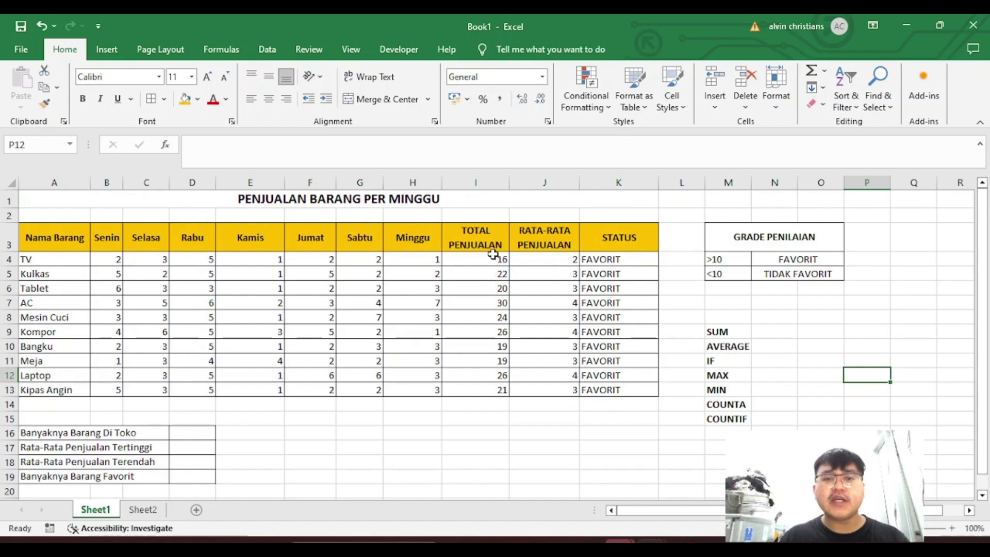
{"action": "left_click_drag", "start_coordinate": [489, 260], "coordinate": [501, 386]}
{"action": "left_click", "coordinate": [549, 301]}
{"action": "left_click", "coordinate": [476, 275]}
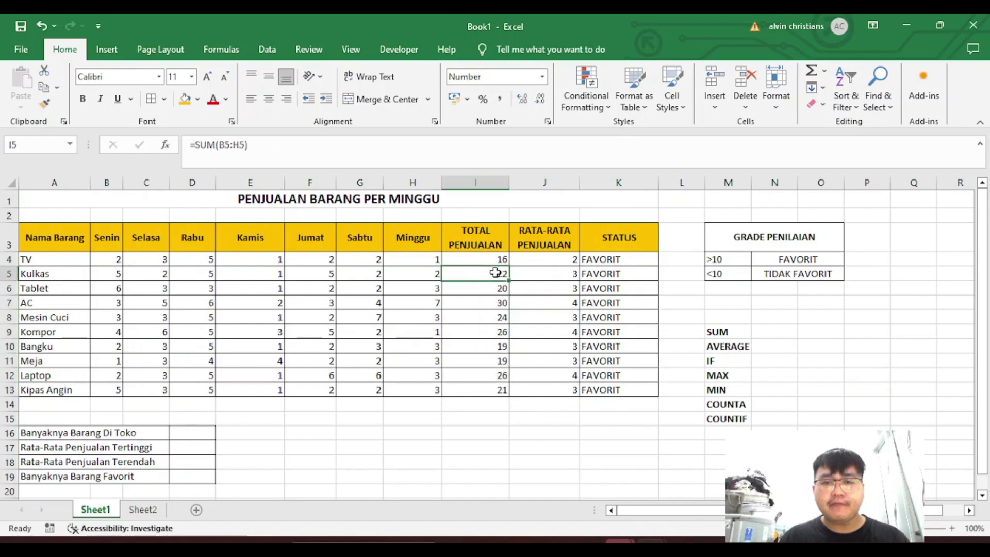
{"action": "left_click", "coordinate": [606, 264]}
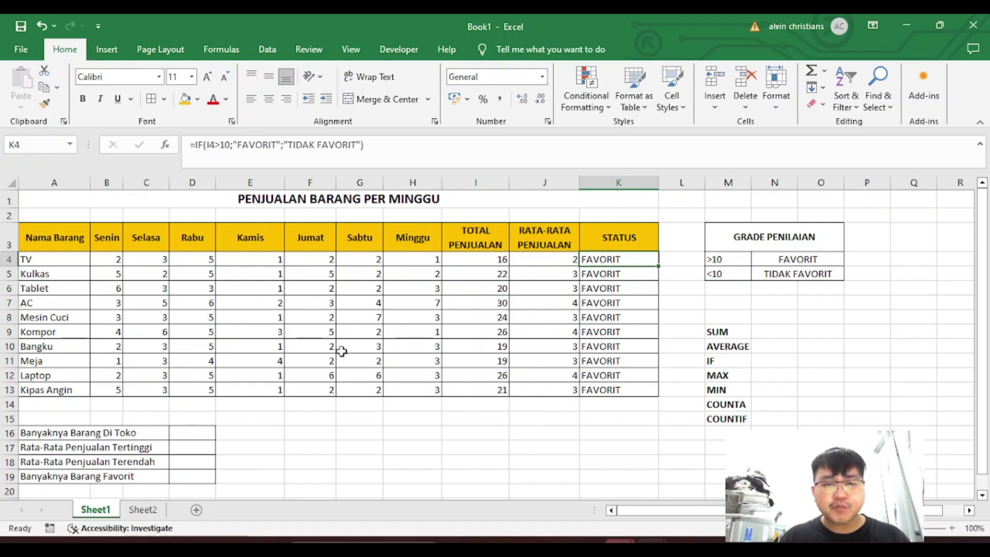
Set the Tablet's sales for Senin through Kamis (B6:E6) to 0.
{"action": "left_click", "coordinate": [112, 287]}
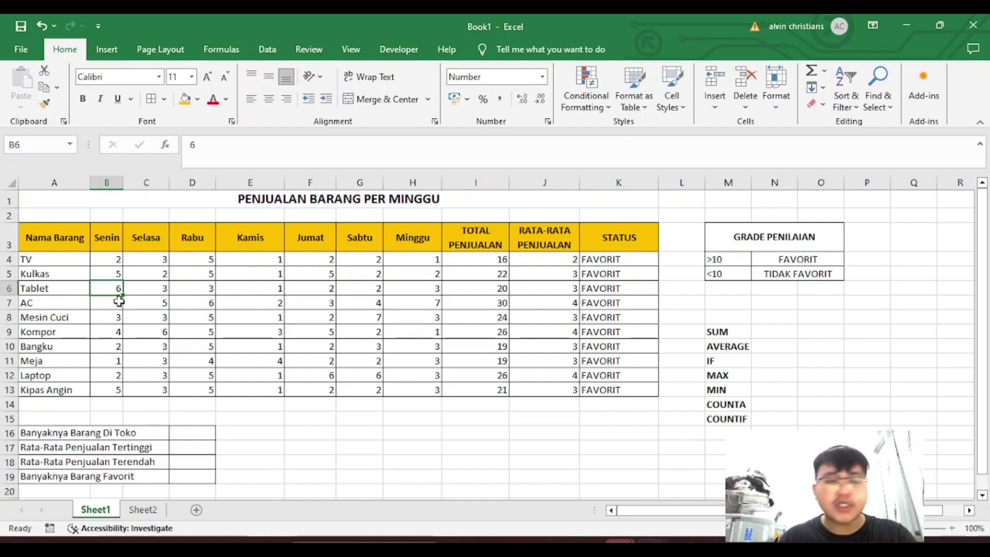
{"action": "type", "text": "0"}
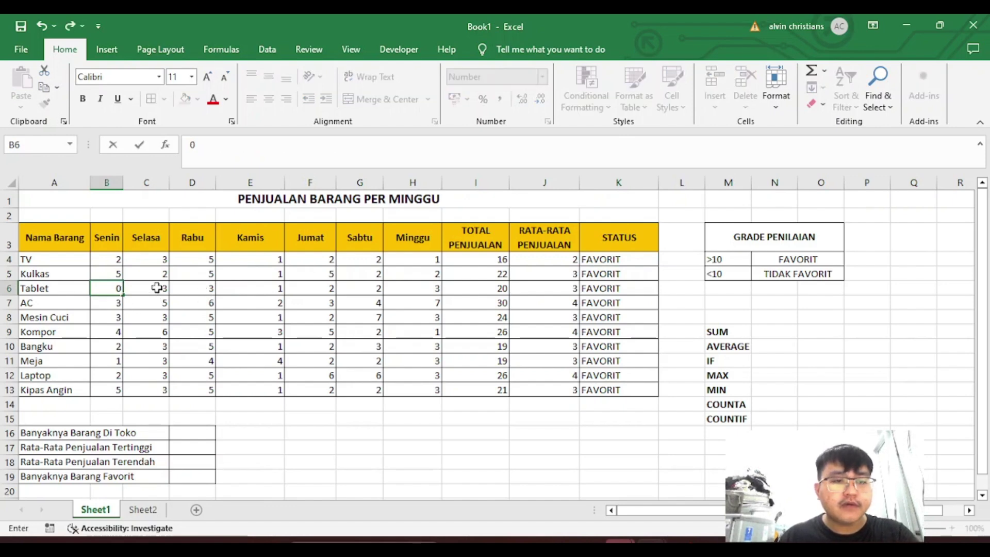
{"action": "left_click", "coordinate": [157, 288]}
{"action": "type", "text": "0"}
{"action": "left_click", "coordinate": [193, 289]}
{"action": "type", "text": "0"}
{"action": "left_click", "coordinate": [239, 292]}
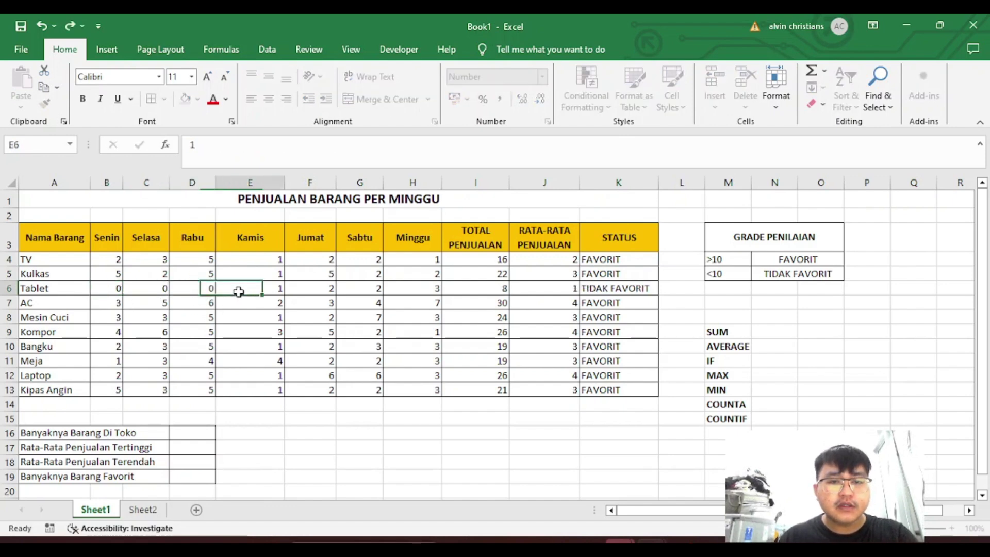
{"action": "type", "text": "0"}
Set Mesin Cuci's Kamis, Sabtu and Minggu sales (E8, G8, H8), Kompor's Kamis sales (E9) and Bangku's Jumat sales (F10) to 0.
{"action": "left_click", "coordinate": [274, 320]}
{"action": "type", "text": "0"}
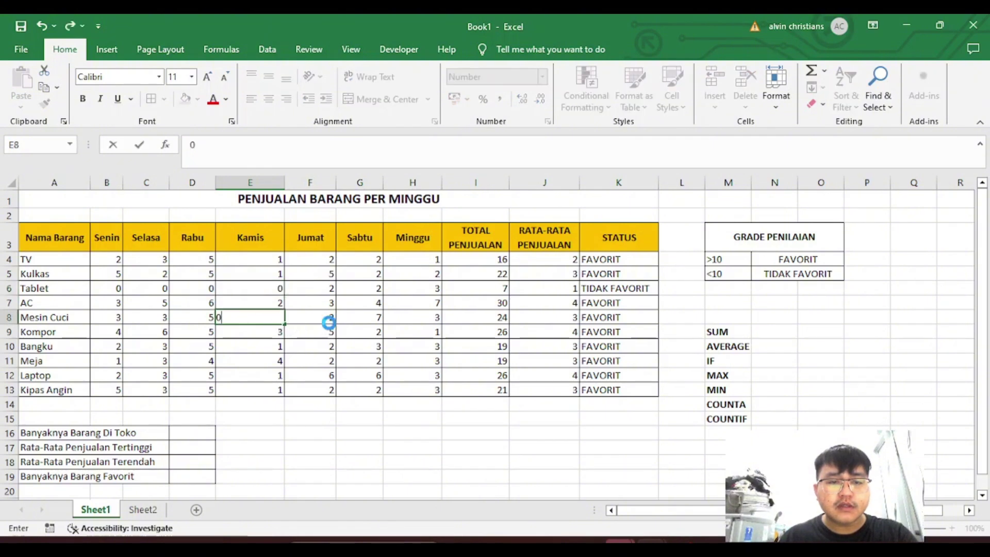
{"action": "left_click", "coordinate": [329, 323]}
{"action": "left_click", "coordinate": [333, 346]}
{"action": "type", "text": "0"}
{"action": "left_click", "coordinate": [268, 336]}
{"action": "type", "text": "0"}
{"action": "left_click", "coordinate": [375, 319]}
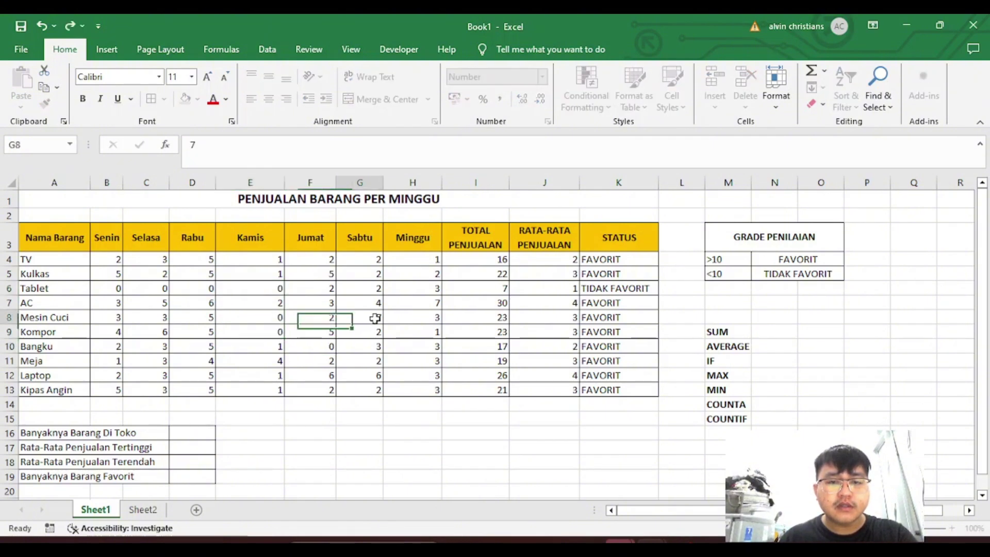
{"action": "type", "text": "0"}
{"action": "left_click", "coordinate": [413, 317]}
{"action": "type", "text": "0"}
{"action": "left_click", "coordinate": [427, 335]}
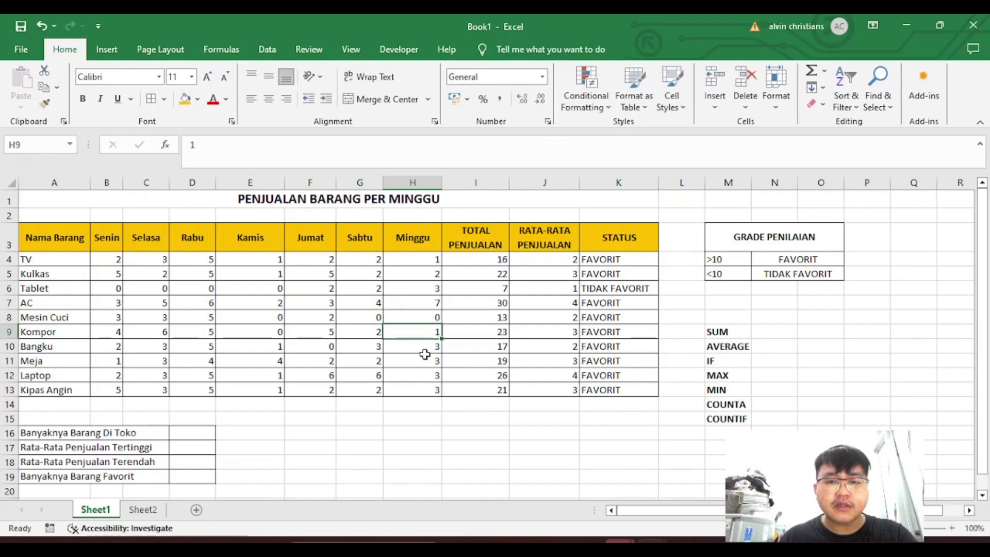
Set the Minggu sales of Meja and Laptop (H11, H12) and Meja's Jumat sales (F11) to 0.
{"action": "left_click", "coordinate": [424, 360]}
{"action": "type", "text": "0"}
{"action": "left_click", "coordinate": [413, 375]}
{"action": "type", "text": "0"}
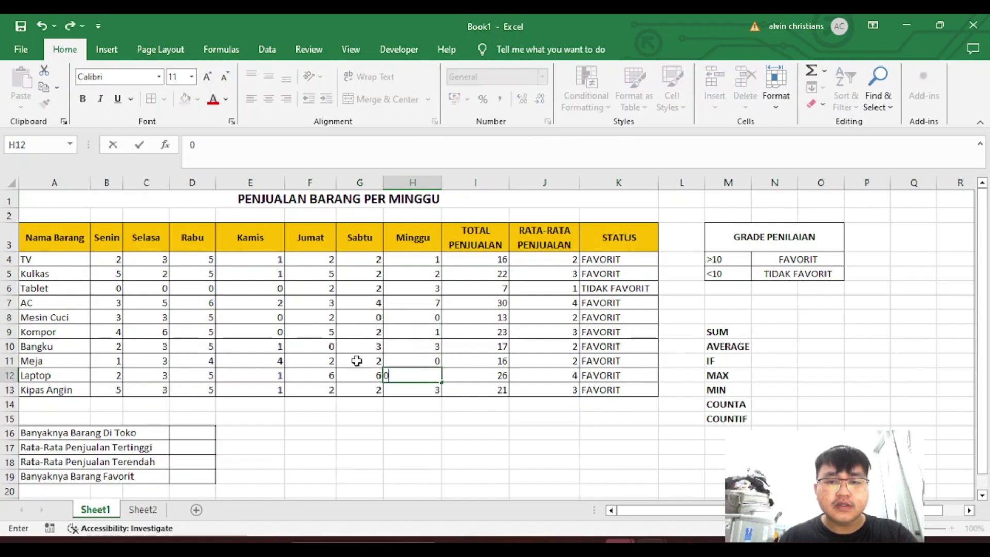
{"action": "left_click", "coordinate": [338, 357]}
{"action": "left_click", "coordinate": [322, 361]}
{"action": "type", "text": "0"}
Set Bangku's Kamis sales (E10), Kompor's Rabu and Selasa sales (D9, C9) and Mesin Cuci's Selasa sales (C8) to 0.
{"action": "left_click", "coordinate": [248, 341]}
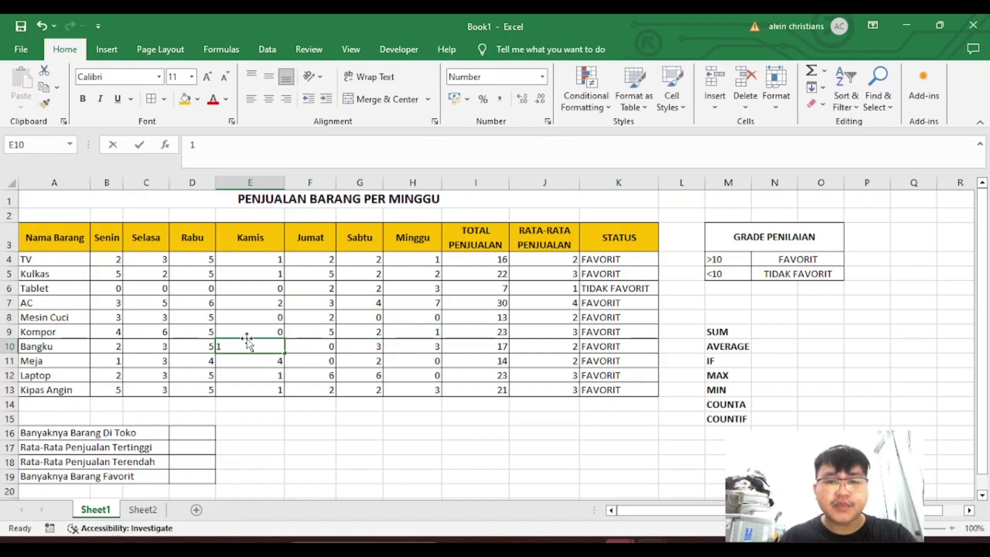
{"action": "type", "text": "0"}
{"action": "left_click", "coordinate": [209, 330]}
{"action": "type", "text": "0"}
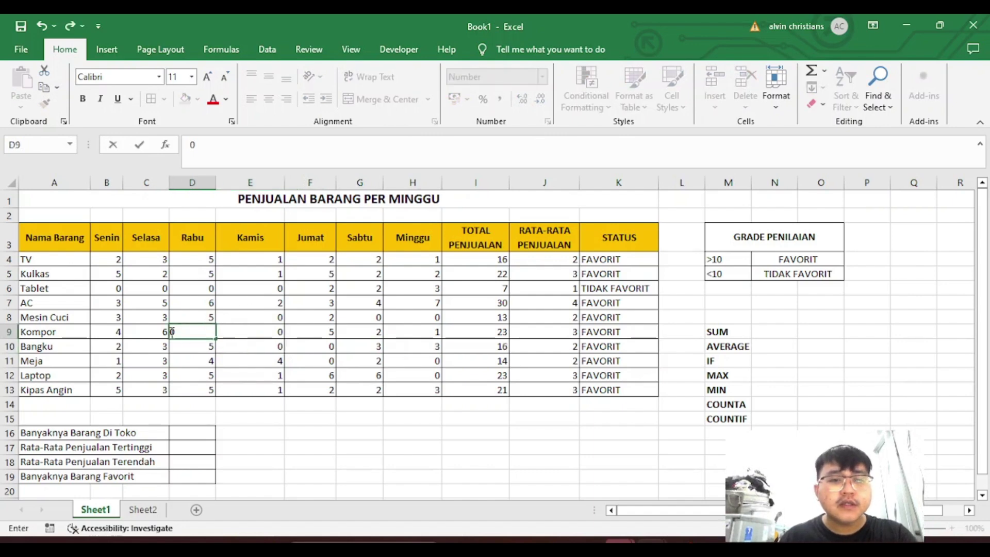
{"action": "left_click", "coordinate": [147, 332]}
{"action": "type", "text": "0"}
{"action": "left_click", "coordinate": [149, 318]}
{"action": "type", "text": "0"}
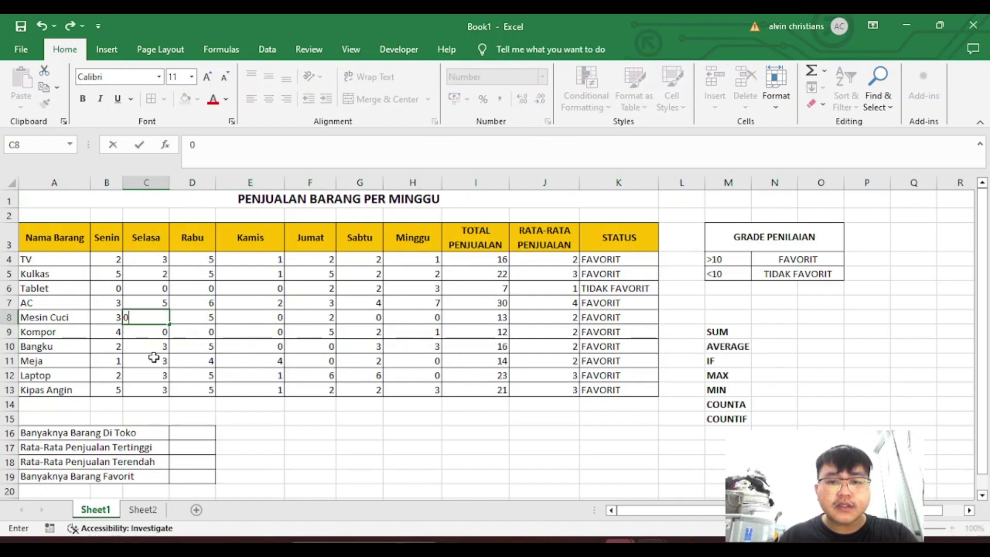
Set Meja's sales for Selasa, Rabu and Kamis (C11:E11) to 0.
{"action": "left_click", "coordinate": [154, 357]}
{"action": "type", "text": "0"}
{"action": "left_click", "coordinate": [199, 358]}
{"action": "type", "text": "0"}
{"action": "left_click", "coordinate": [263, 363]}
{"action": "type", "text": "0"}
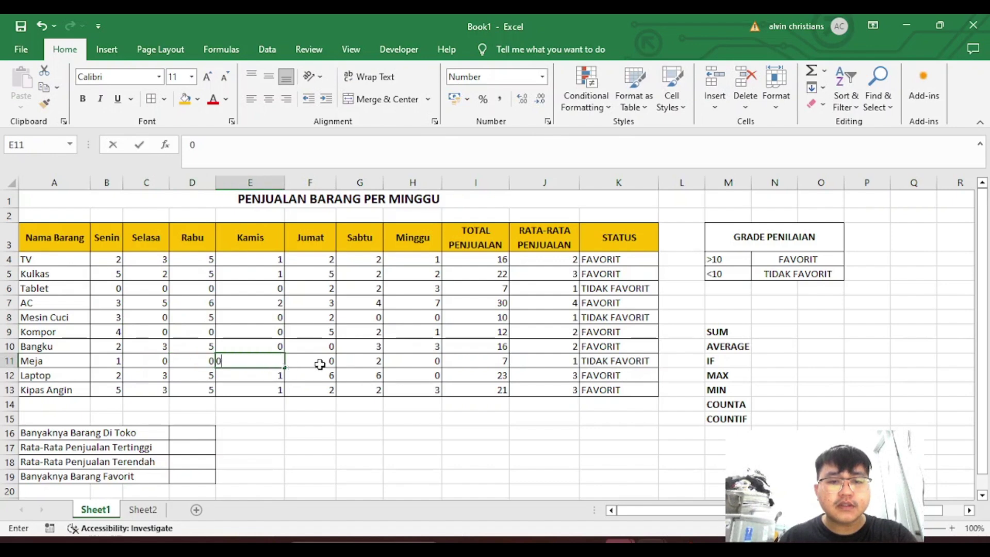
{"action": "left_click", "coordinate": [320, 364]}
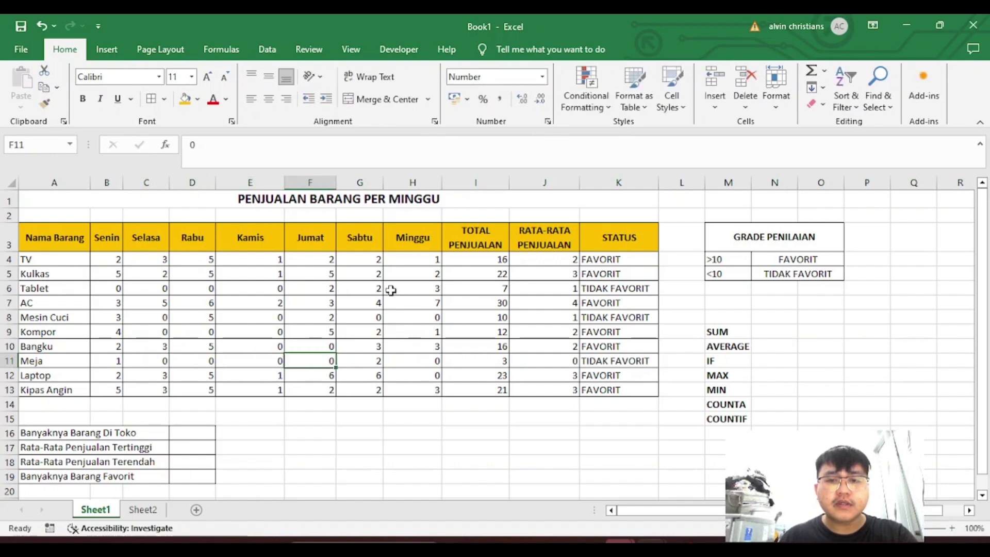
{"action": "left_click", "coordinate": [634, 431]}
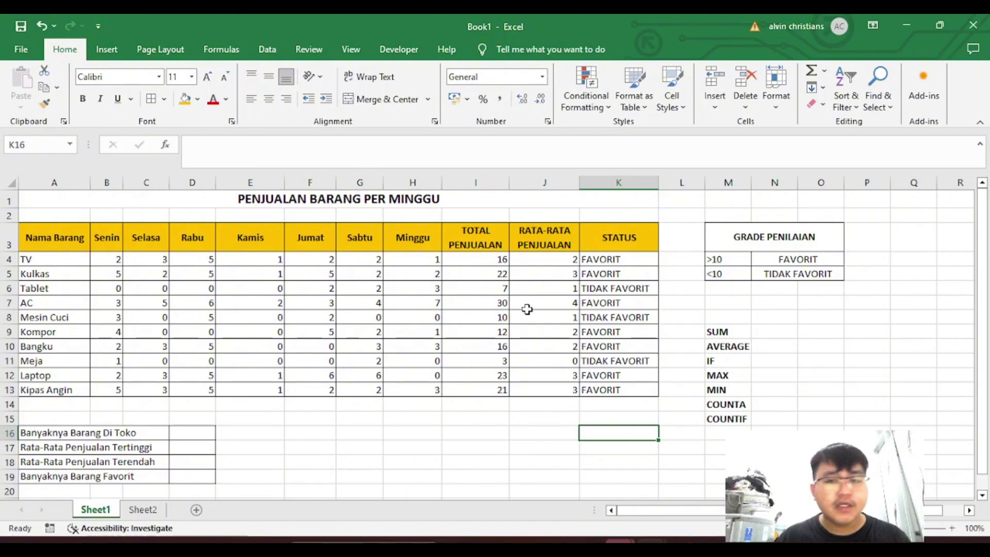
{"action": "left_click", "coordinate": [614, 288]}
{"action": "left_click", "coordinate": [616, 317]}
{"action": "left_click", "coordinate": [624, 371]}
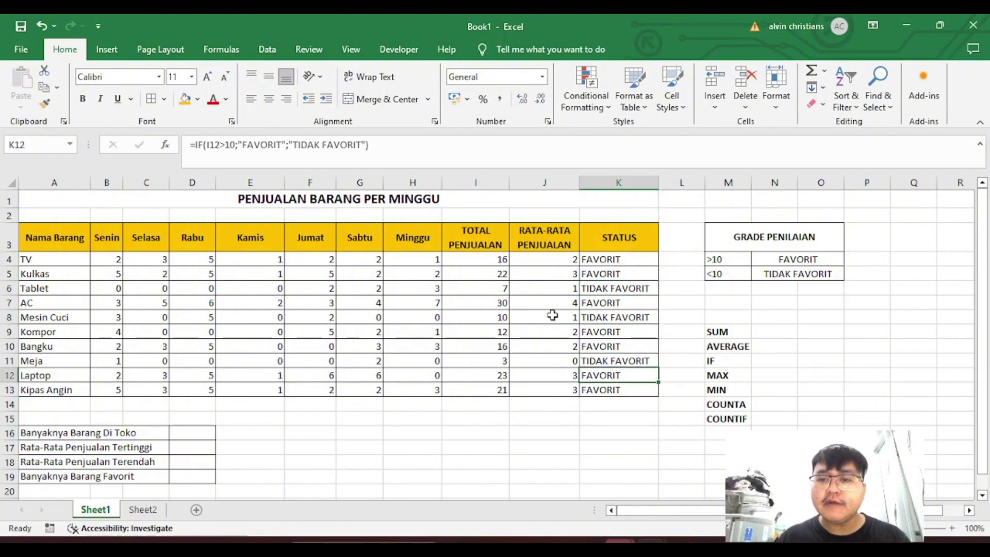
{"action": "left_click", "coordinate": [45, 288]}
{"action": "left_click", "coordinate": [805, 330]}
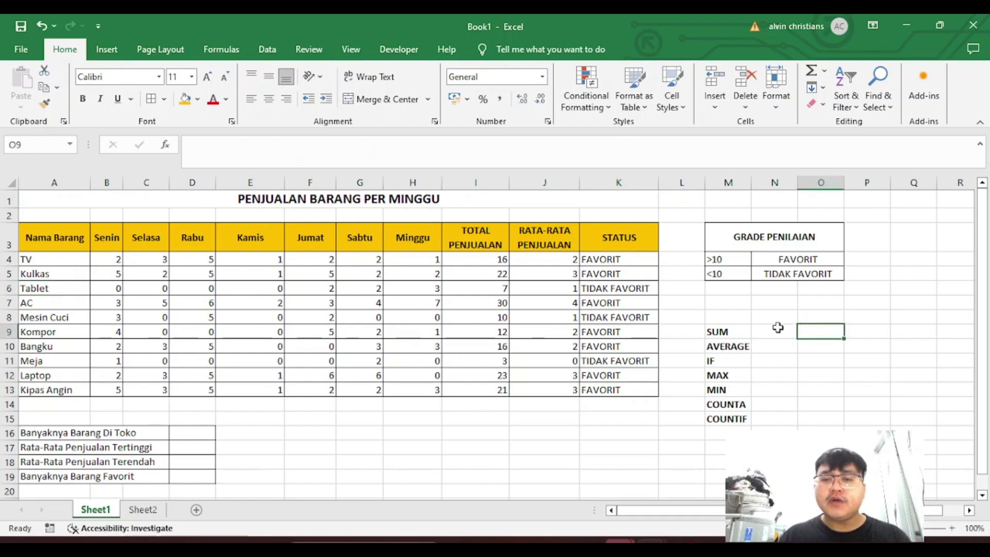
{"action": "left_click", "coordinate": [623, 259]}
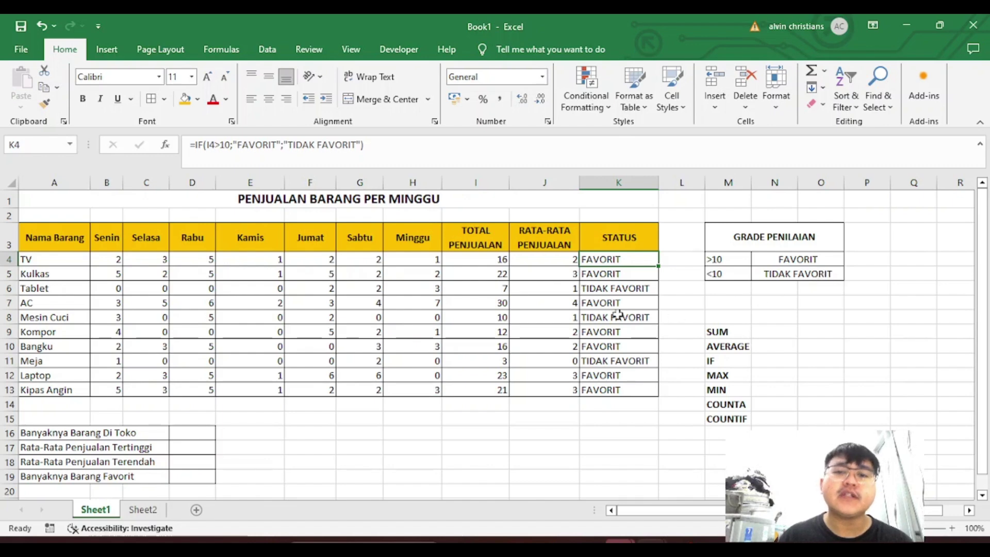
Examine the STATUS formulas of TV, Tablet and Mesin Cuci against their total and average sales formulas.
{"action": "left_click", "coordinate": [606, 290]}
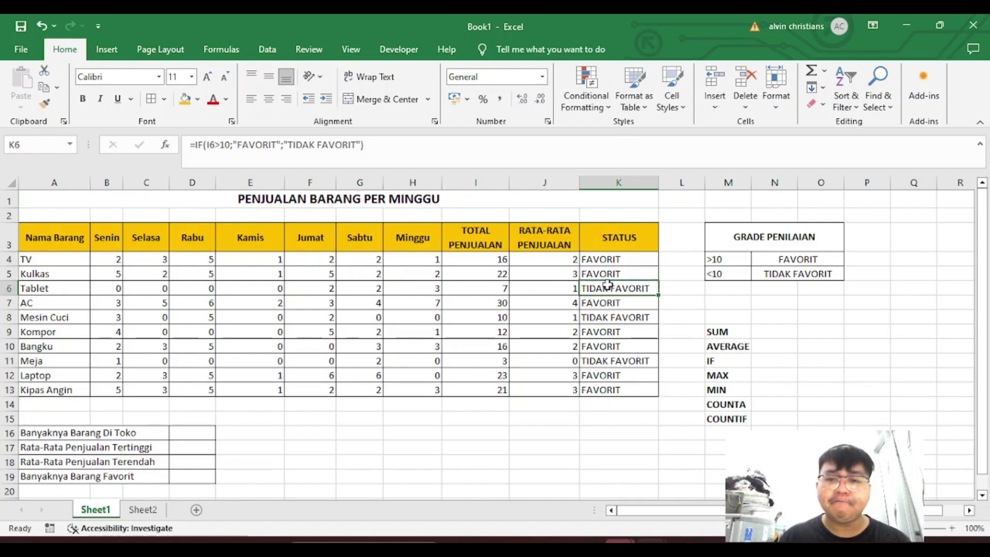
{"action": "left_click", "coordinate": [614, 321]}
{"action": "left_click", "coordinate": [621, 290]}
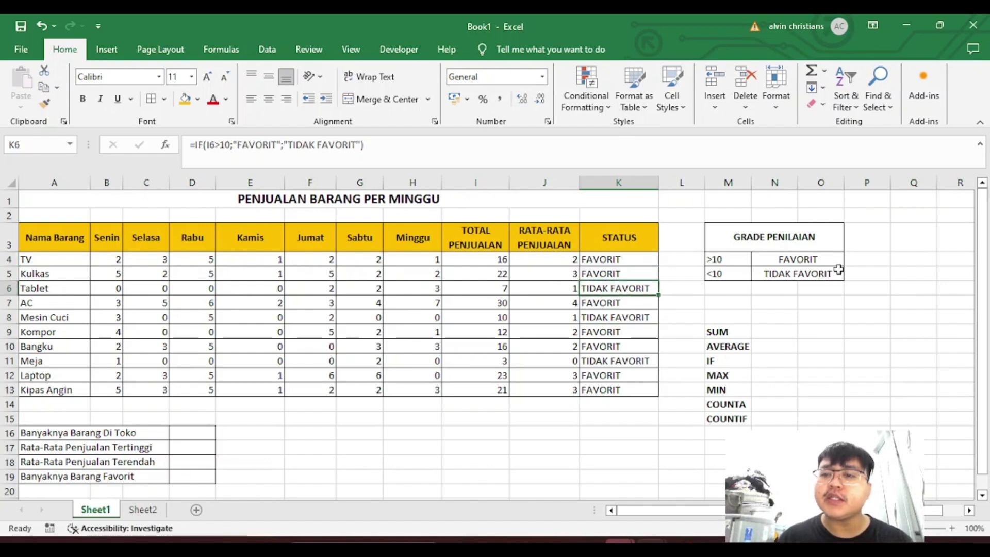
{"action": "left_click", "coordinate": [560, 262]}
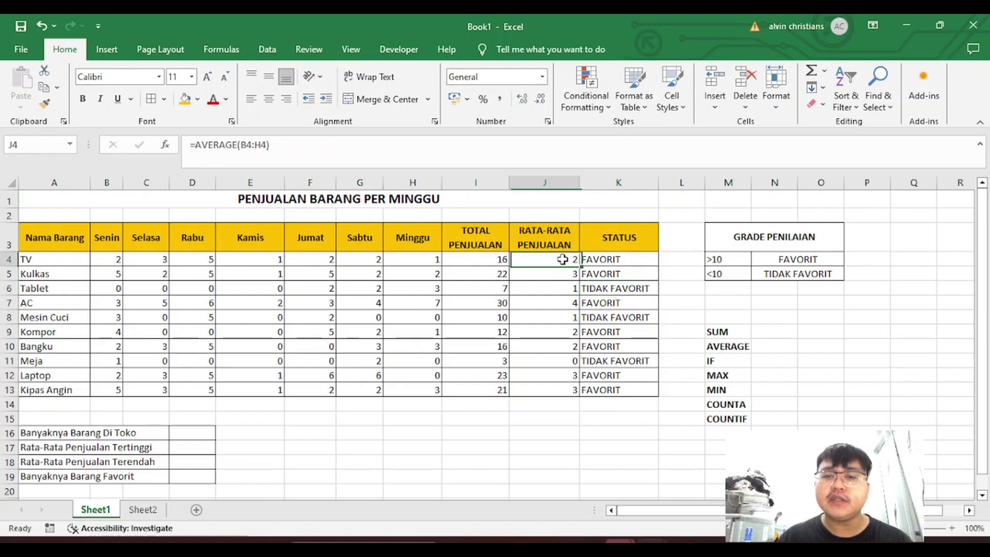
{"action": "left_click", "coordinate": [500, 264]}
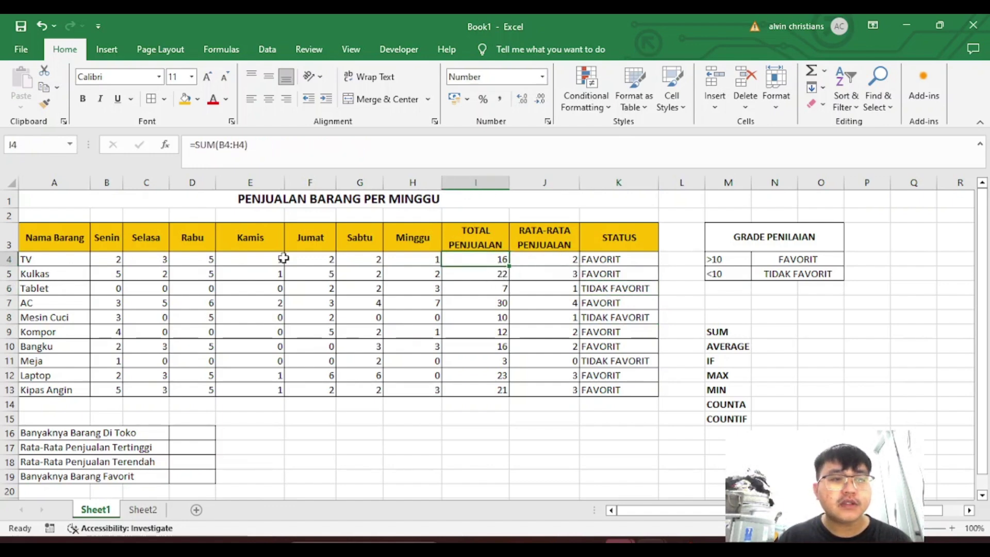
{"action": "left_click", "coordinate": [616, 264]}
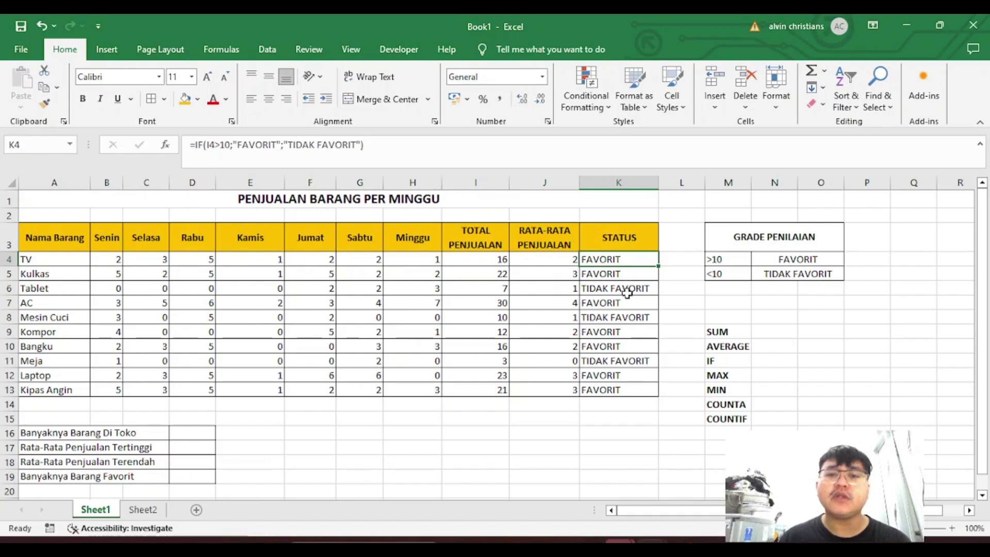
{"action": "left_click", "coordinate": [491, 289]}
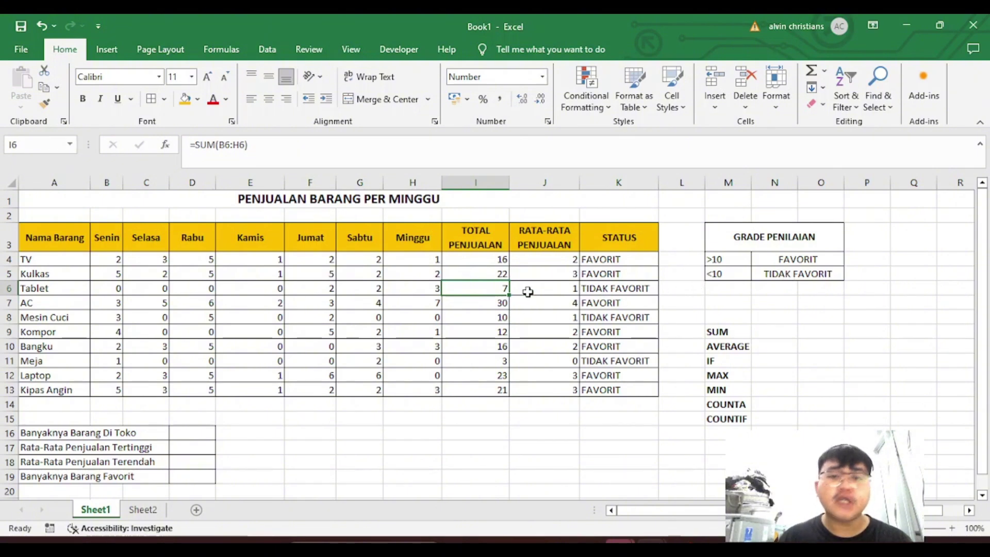
{"action": "left_click", "coordinate": [601, 313]}
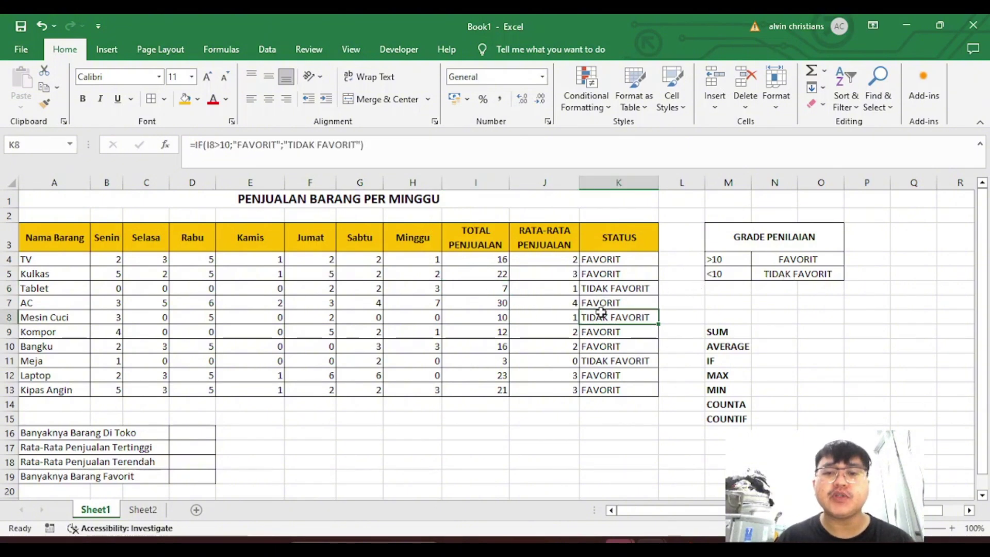
{"action": "left_click", "coordinate": [607, 287]}
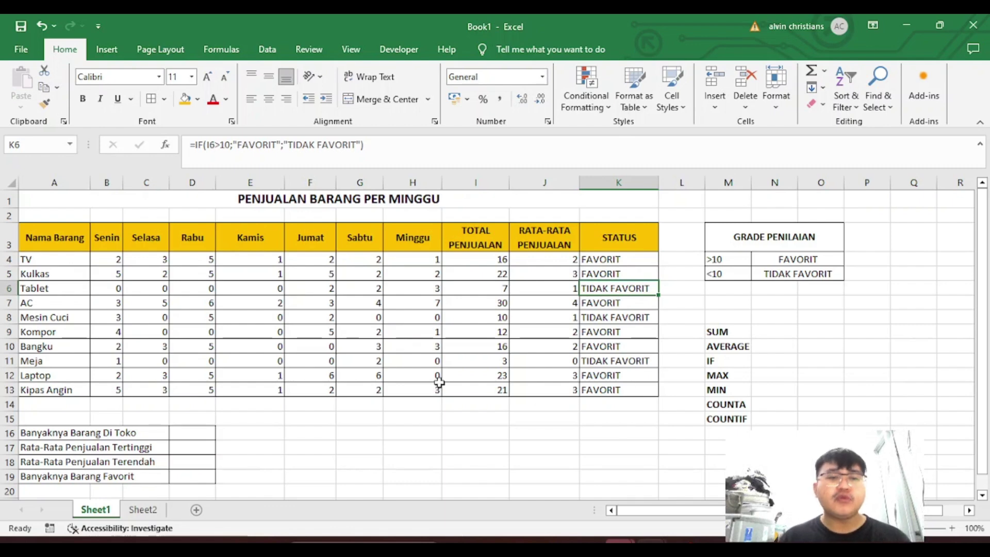
Count the items in the store in D16 (Banyaknya Barang Di Toko) with COUNTA over the item names A4:A13.
{"action": "left_click", "coordinate": [187, 434]}
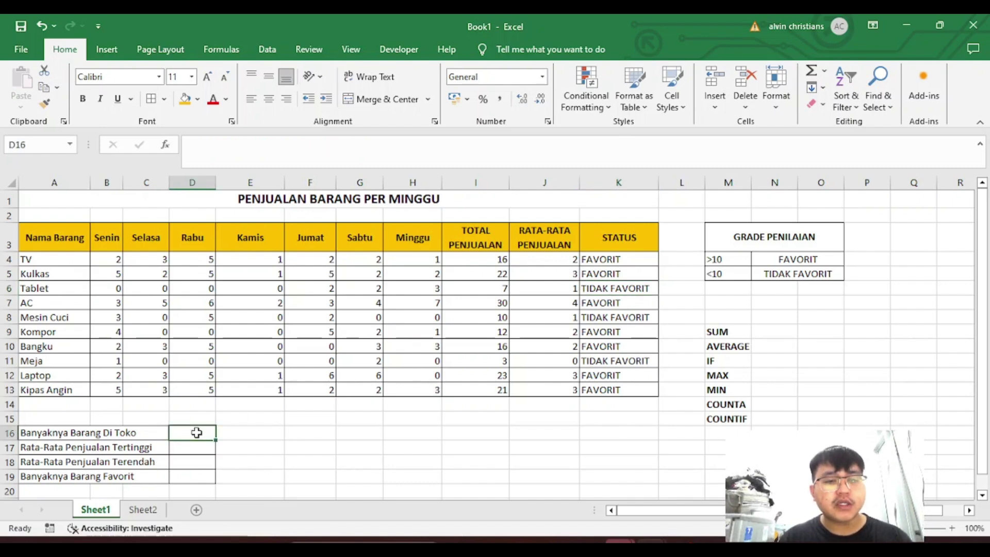
{"action": "type", "text": "=COUN"}
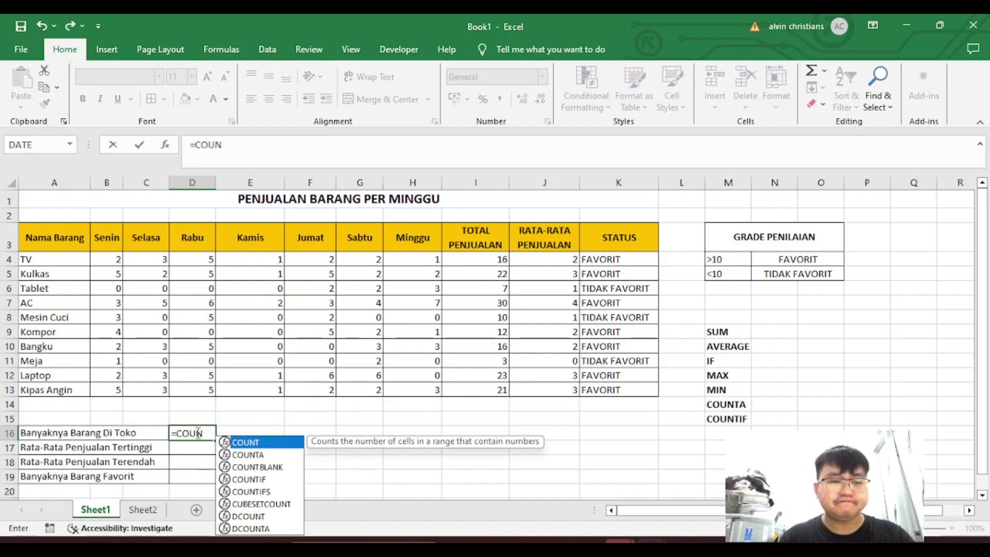
{"action": "type", "text": "TA"}
{"action": "key", "text": "Escape"}
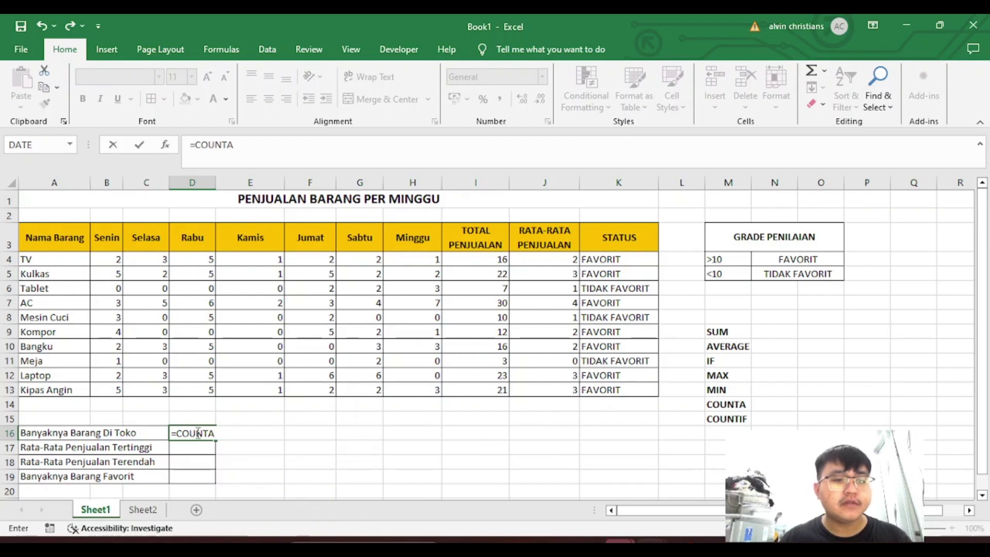
{"action": "type", "text": "("}
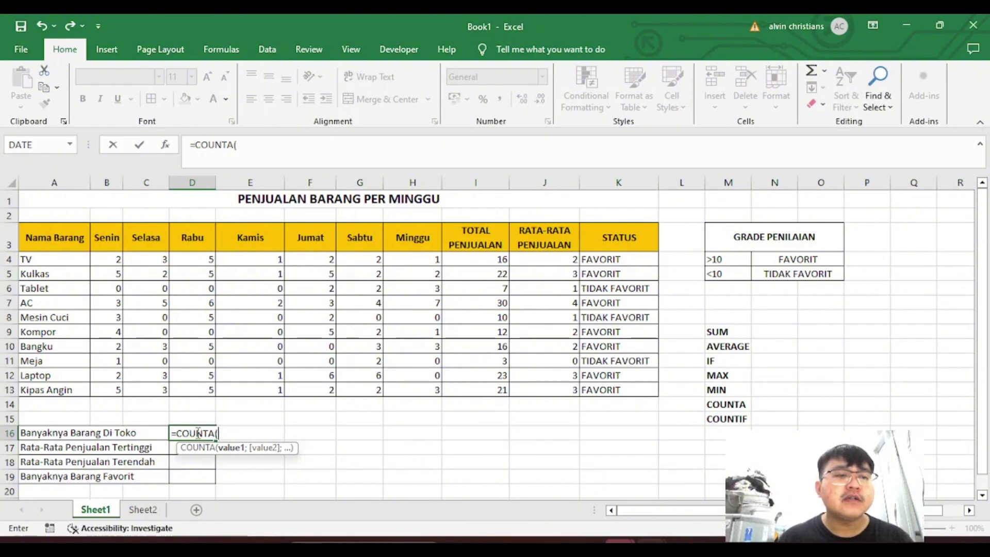
{"action": "left_click_drag", "start_coordinate": [60, 260], "coordinate": [64, 393]}
{"action": "key", "text": "Return"}
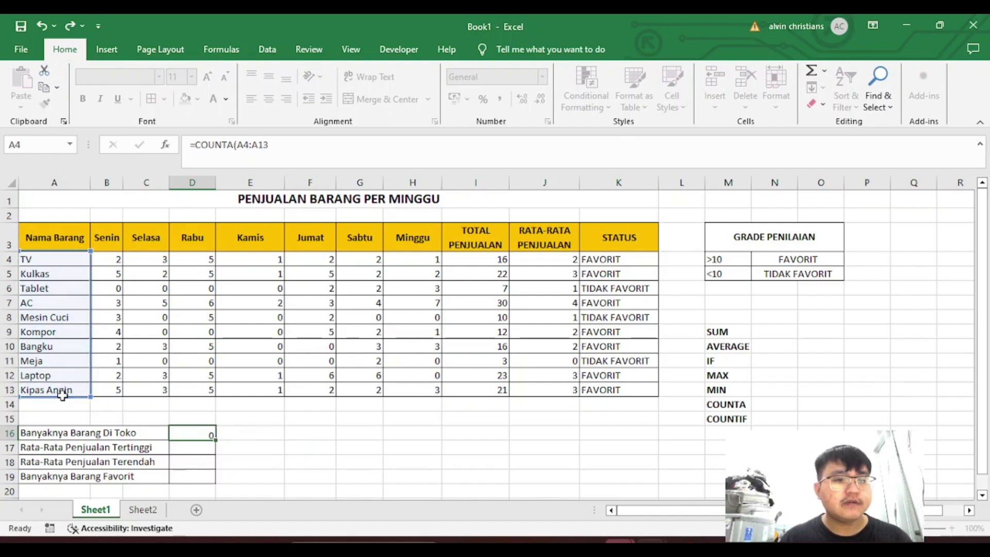
{"action": "left_click", "coordinate": [210, 437]}
Calculate the highest average sales in D17 with =MAX(J4:J13) and check it against the AC row.
{"action": "left_click", "coordinate": [202, 457]}
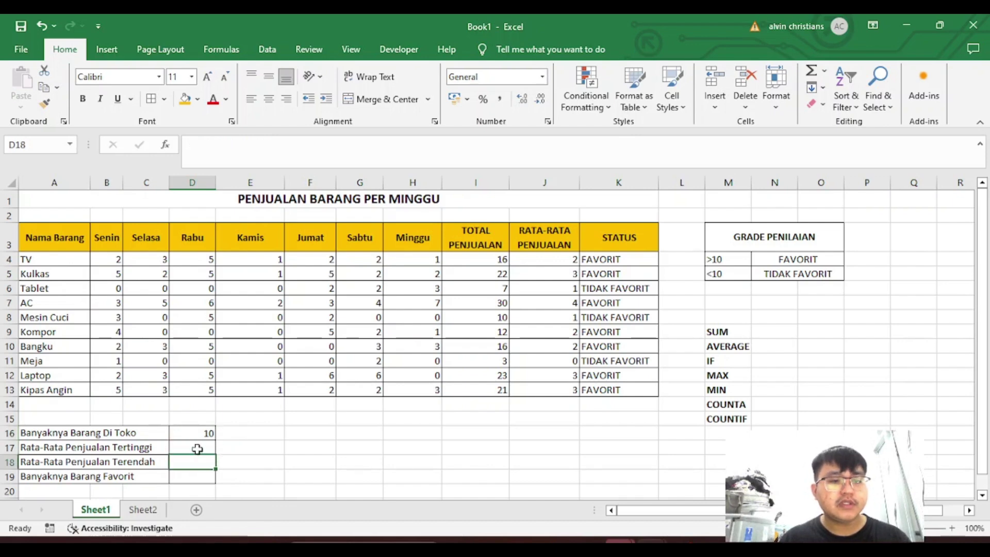
{"action": "left_click", "coordinate": [197, 448]}
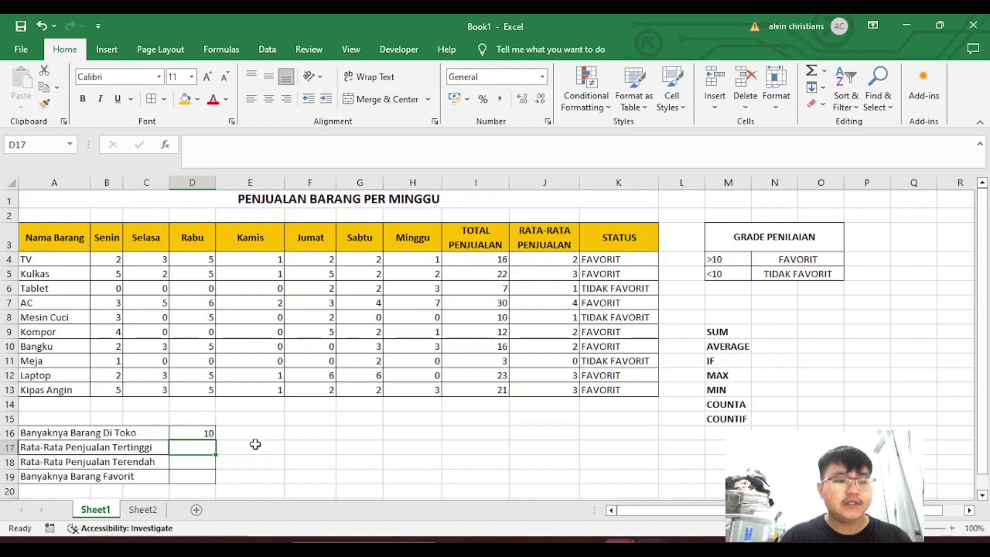
{"action": "type", "text": "="}
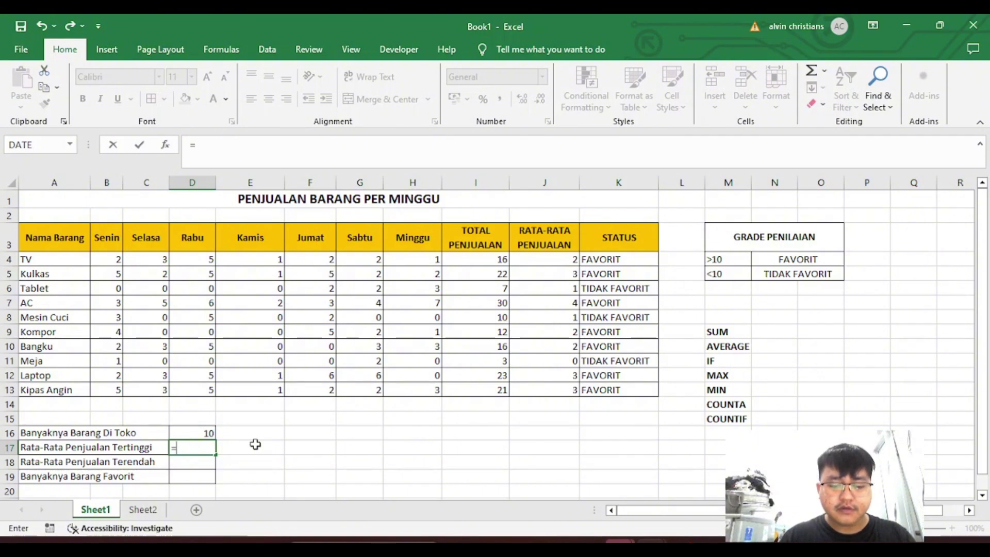
{"action": "type", "text": "max("}
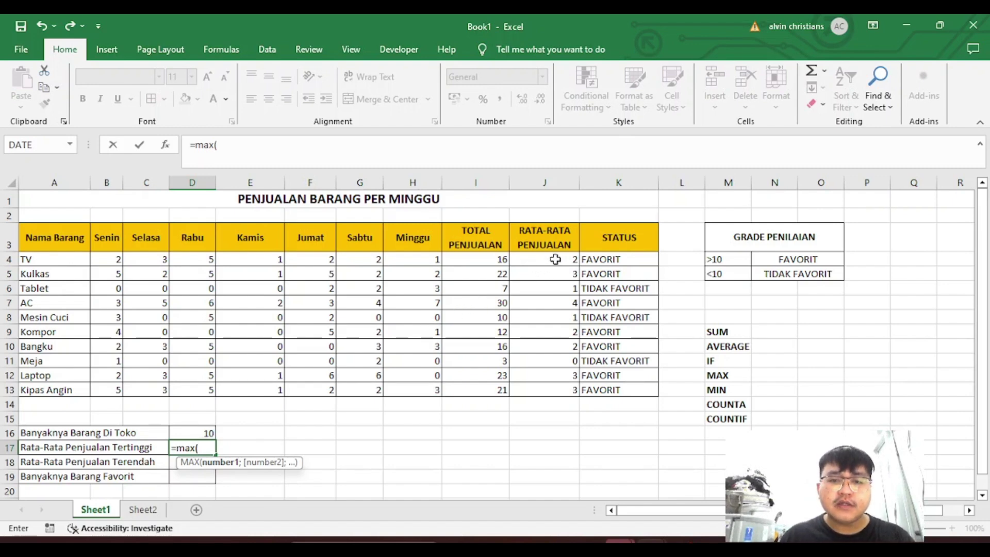
{"action": "left_click_drag", "start_coordinate": [555, 259], "coordinate": [558, 393]}
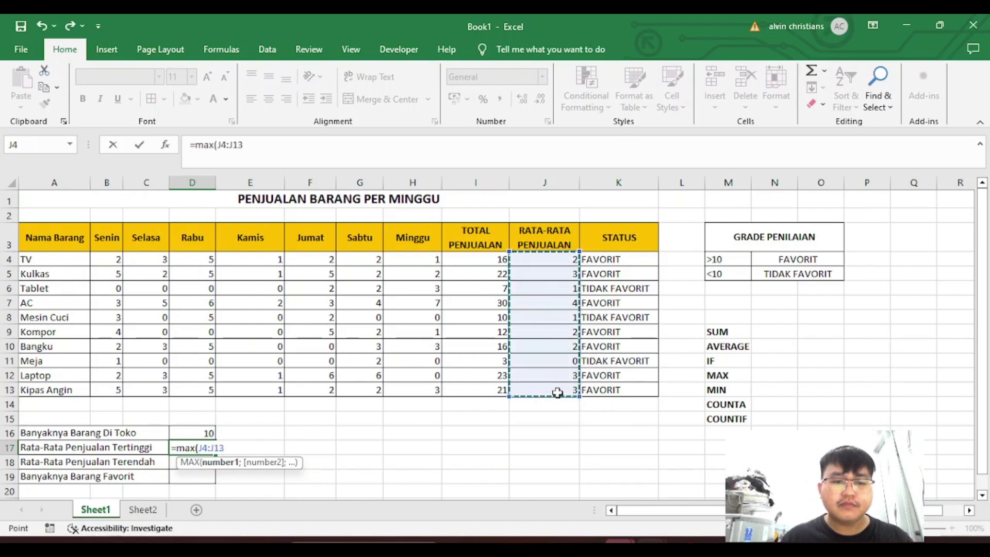
{"action": "type", "text": ")"}
{"action": "key", "text": "Return"}
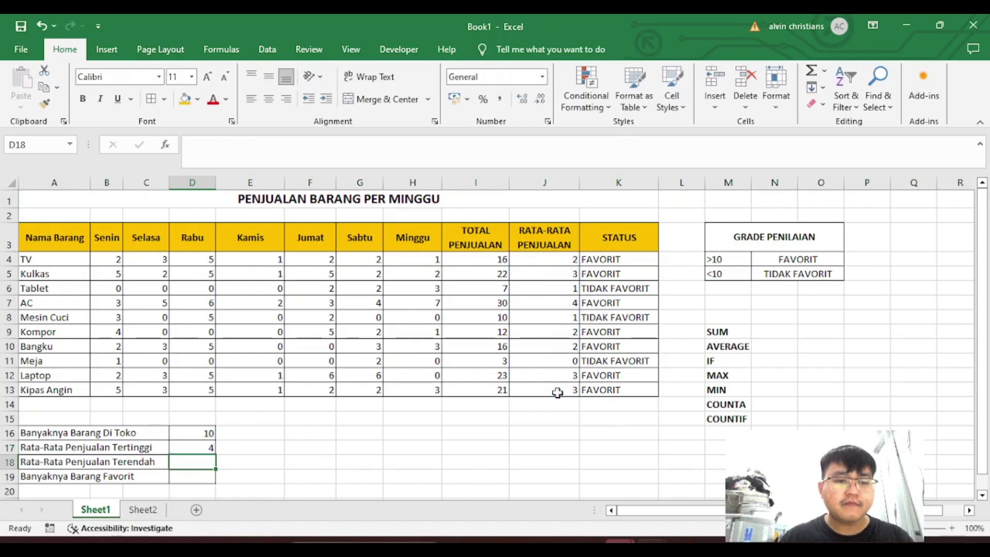
{"action": "left_click", "coordinate": [205, 448]}
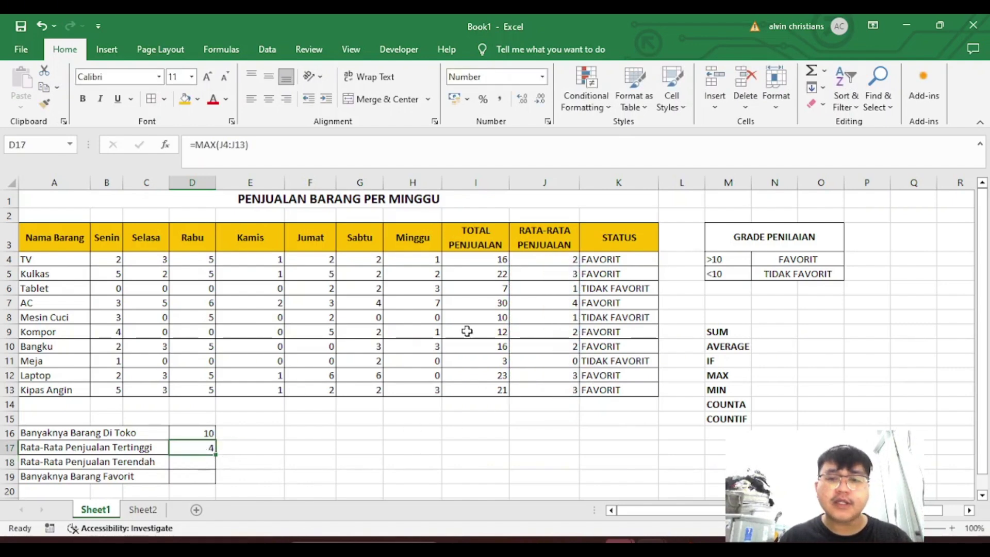
{"action": "left_click", "coordinate": [11, 304]}
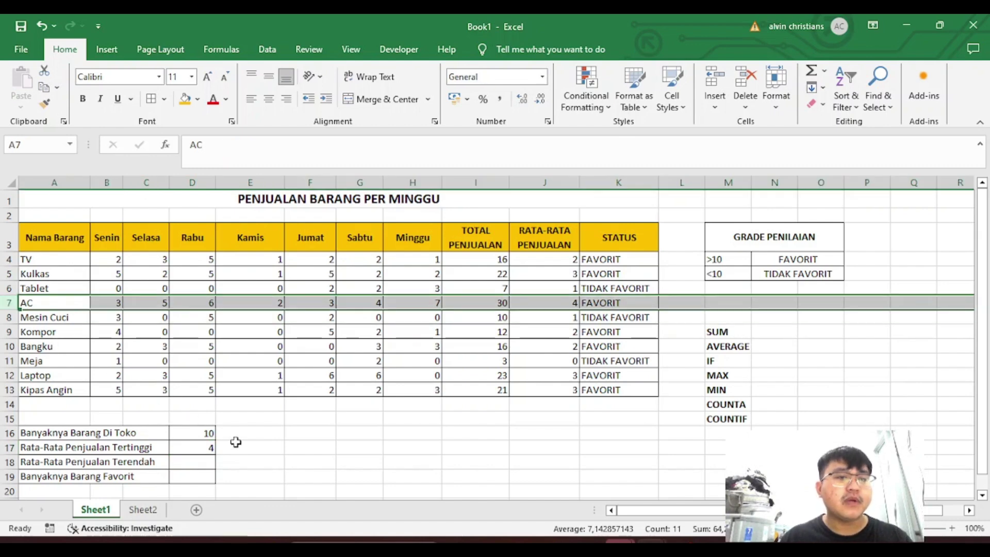
Calculate the lowest average sales in D18 (Rata-Rata Penjualan Terendah) with MIN over J4:J13.
{"action": "left_click", "coordinate": [203, 464]}
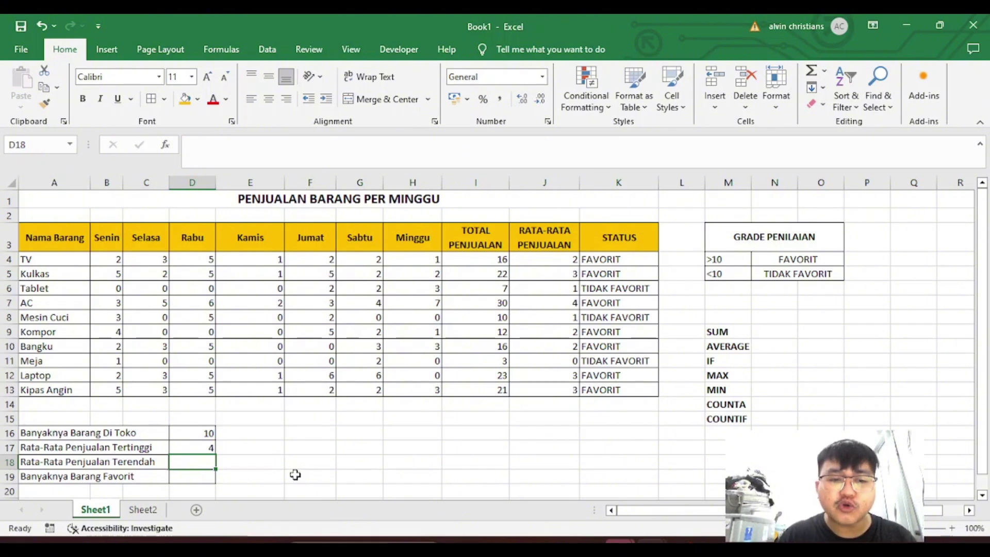
{"action": "type", "text": "=min"}
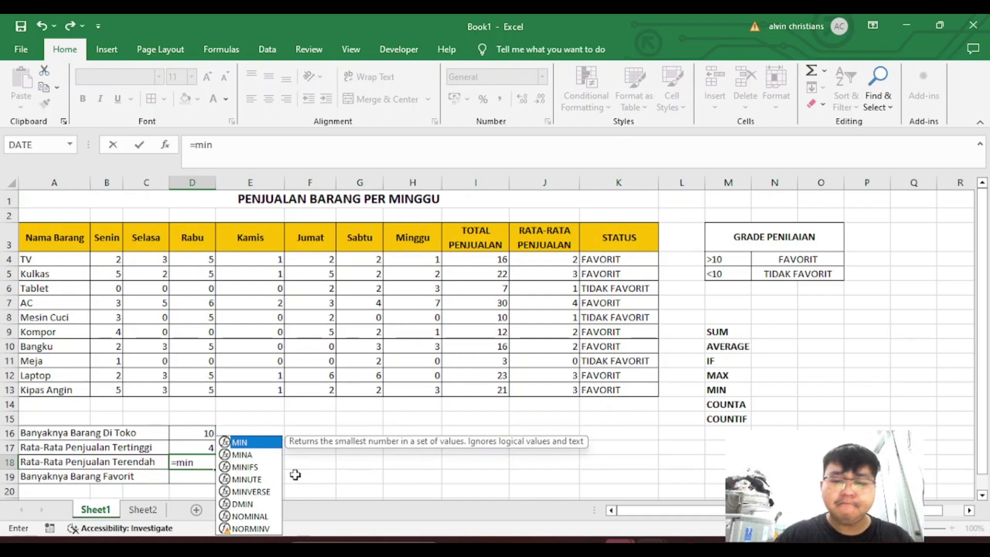
{"action": "type", "text": "("}
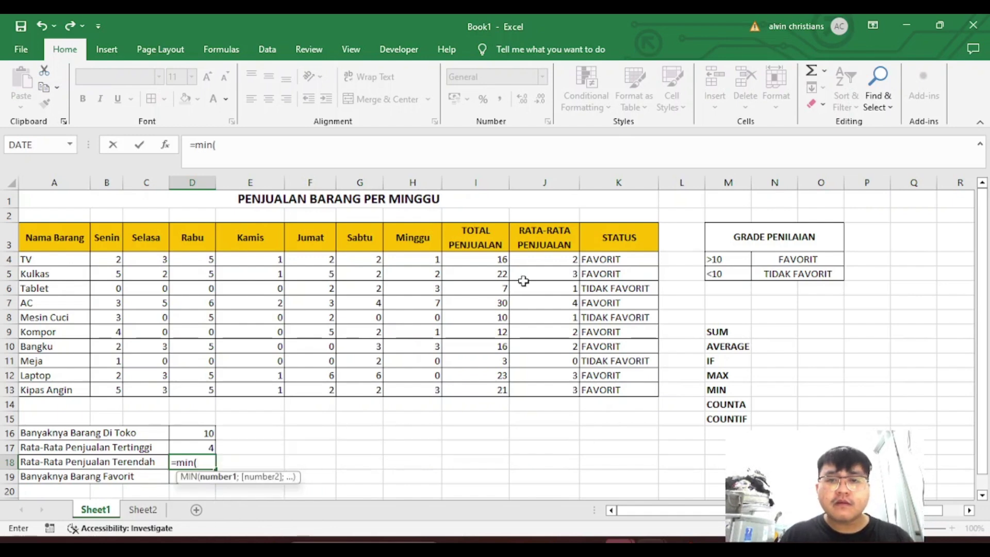
{"action": "left_click_drag", "start_coordinate": [543, 264], "coordinate": [557, 389]}
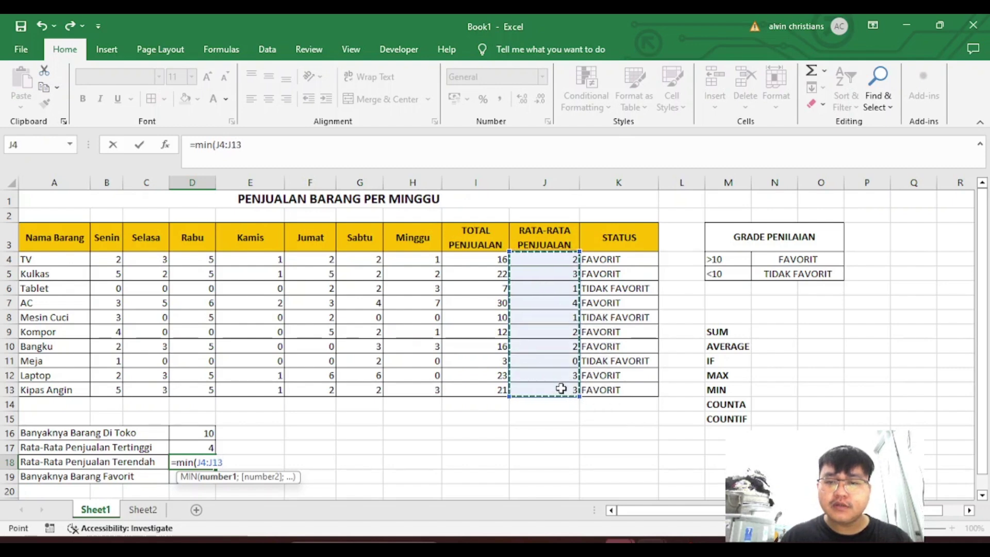
{"action": "key", "text": "Return"}
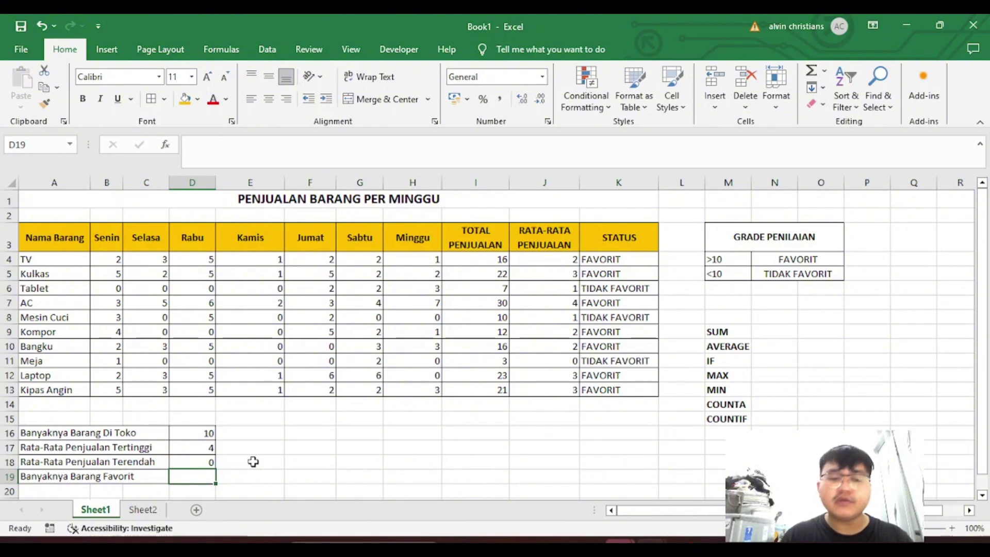
Count the favourite items in D19 (Banyaknya Barang Favorit) with =COUNTIF(K4:K13;N4), using the FAVORIT grade cell as criterion.
{"action": "type", "text": "=cou"}
{"action": "type", "text": "n"}
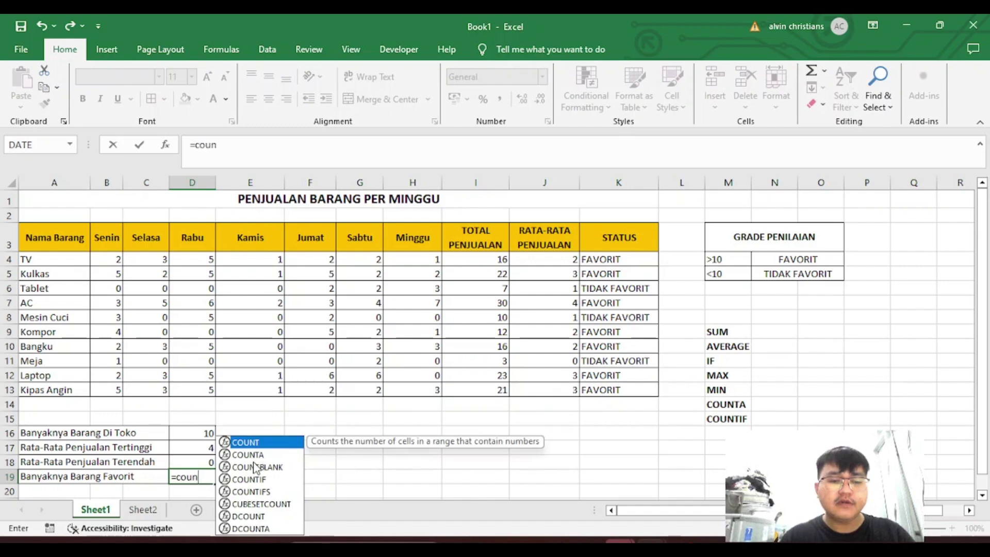
{"action": "type", "text": "tif("}
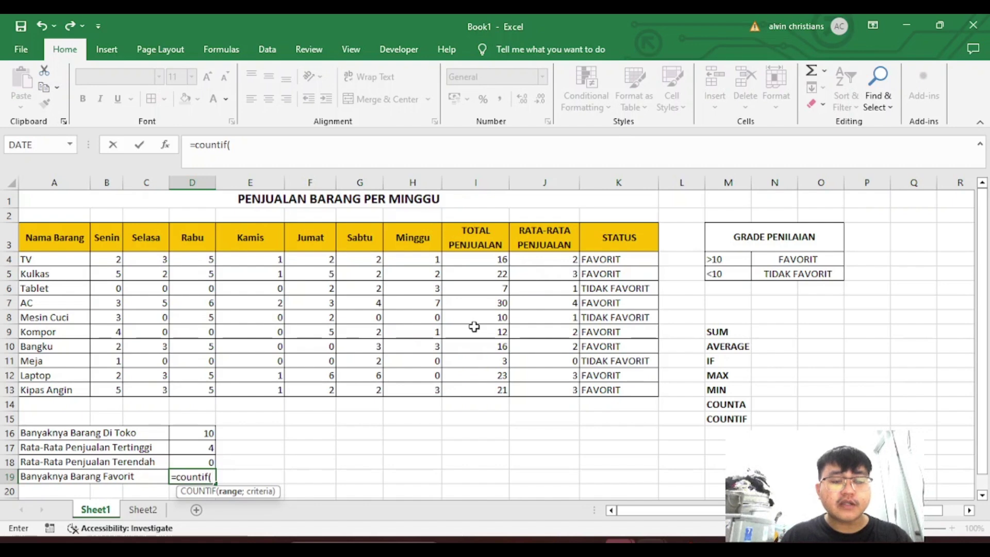
{"action": "left_click", "coordinate": [564, 262]}
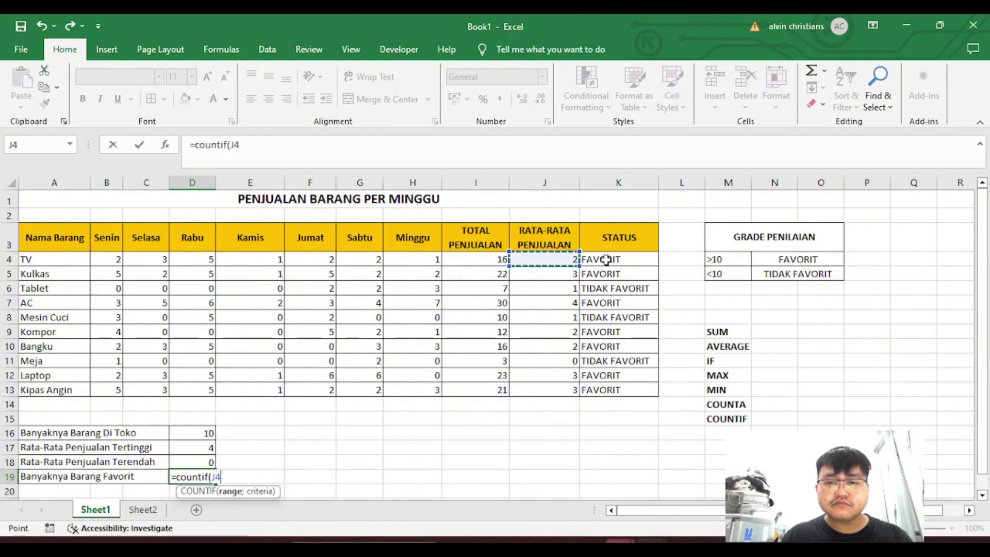
{"action": "left_click_drag", "start_coordinate": [603, 259], "coordinate": [611, 388]}
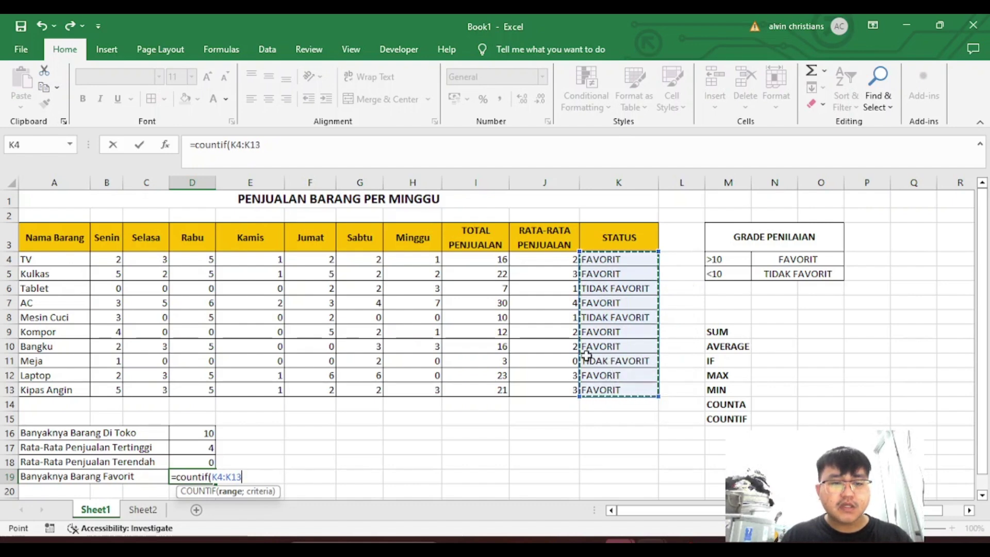
{"action": "type", "text": ";"}
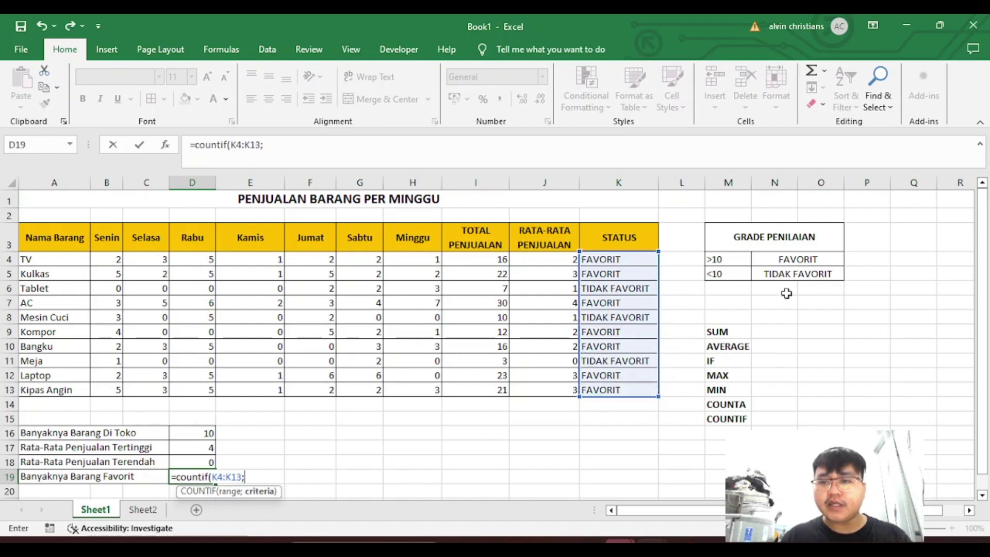
{"action": "left_click", "coordinate": [806, 260]}
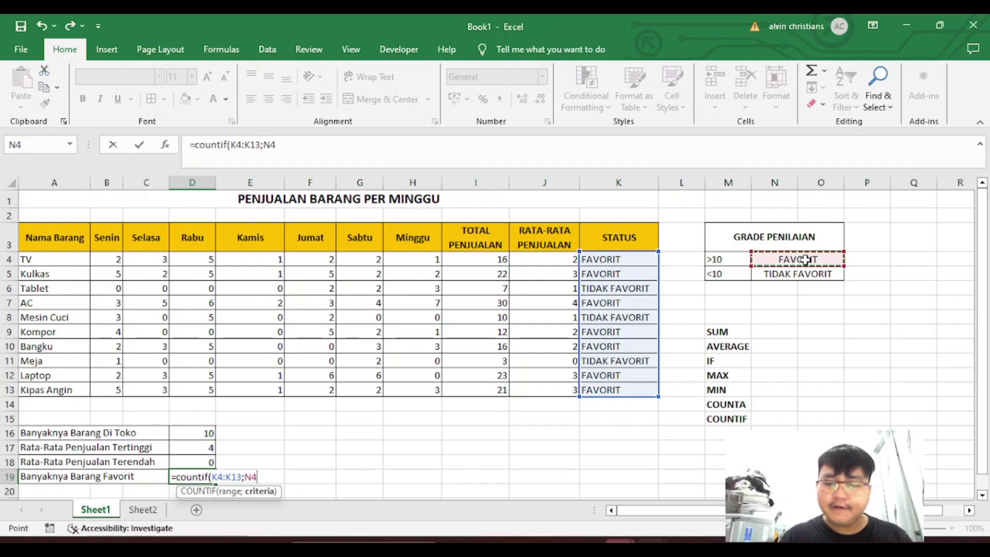
{"action": "key", "text": "Return"}
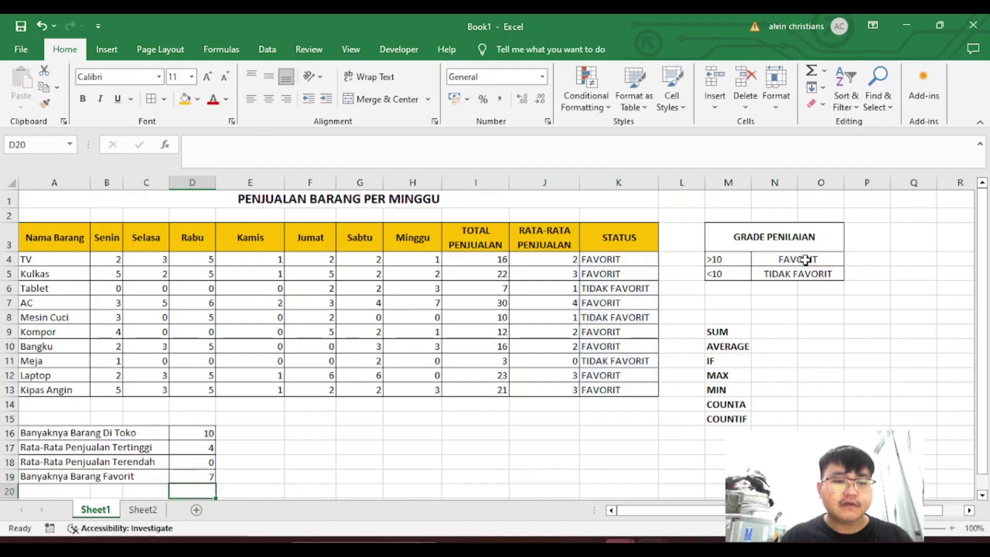
{"action": "left_click", "coordinate": [201, 474]}
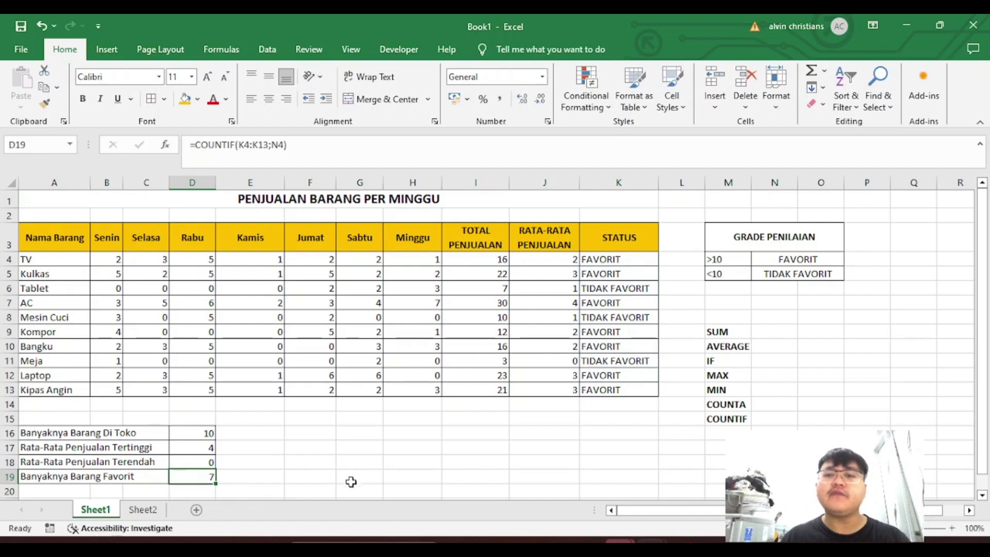
{"action": "left_click", "coordinate": [268, 472]}
{"action": "scroll", "coordinate": [247, 436], "scroll_direction": "down", "scroll_amount": 1}
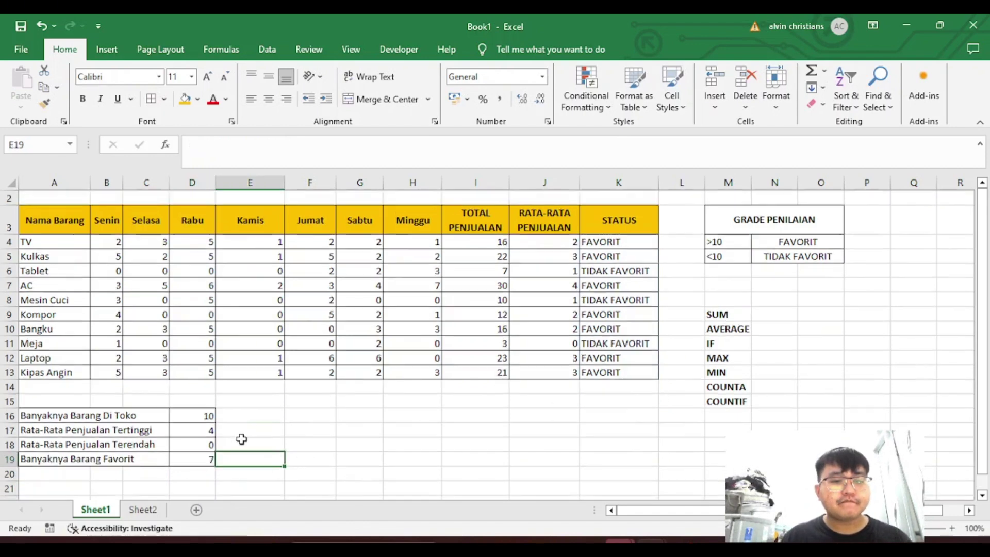
Review the list of functions in M9:M15, from SUM to COUNTIF, against the completed sales table and summary.
{"action": "scroll", "coordinate": [246, 434], "scroll_direction": "up", "scroll_amount": 1}
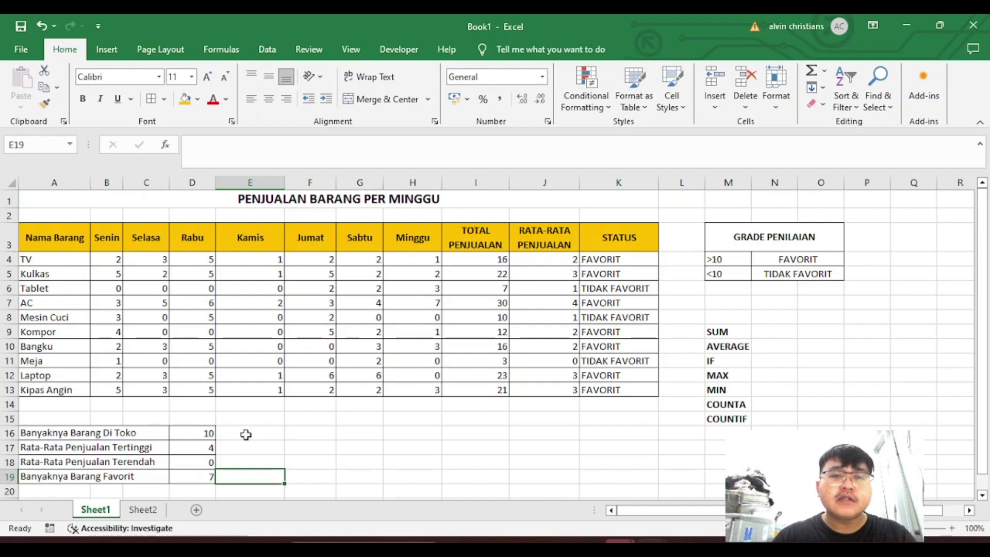
{"action": "left_click", "coordinate": [727, 330]}
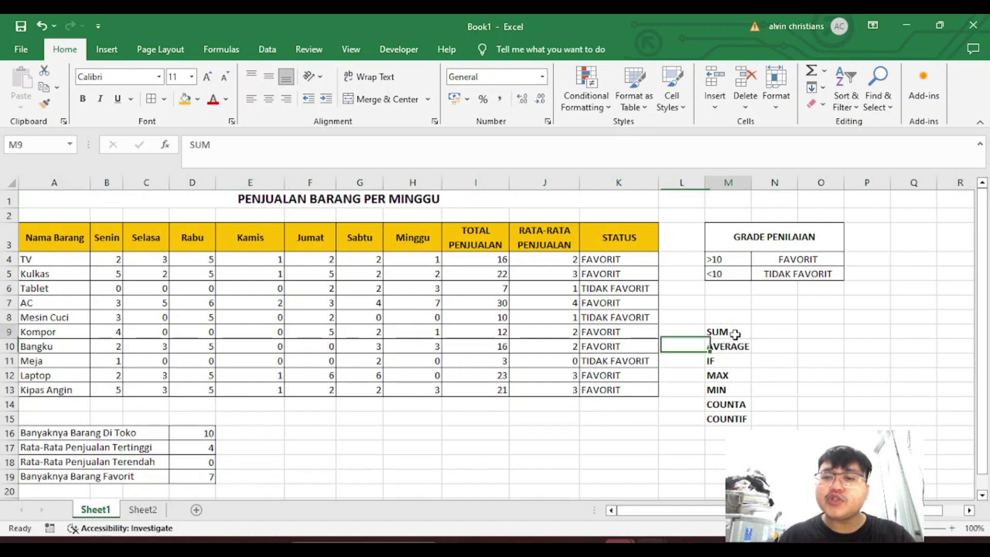
{"action": "left_click", "coordinate": [741, 375]}
{"action": "left_click", "coordinate": [737, 333]}
{"action": "left_click", "coordinate": [740, 348]}
{"action": "left_click", "coordinate": [740, 378]}
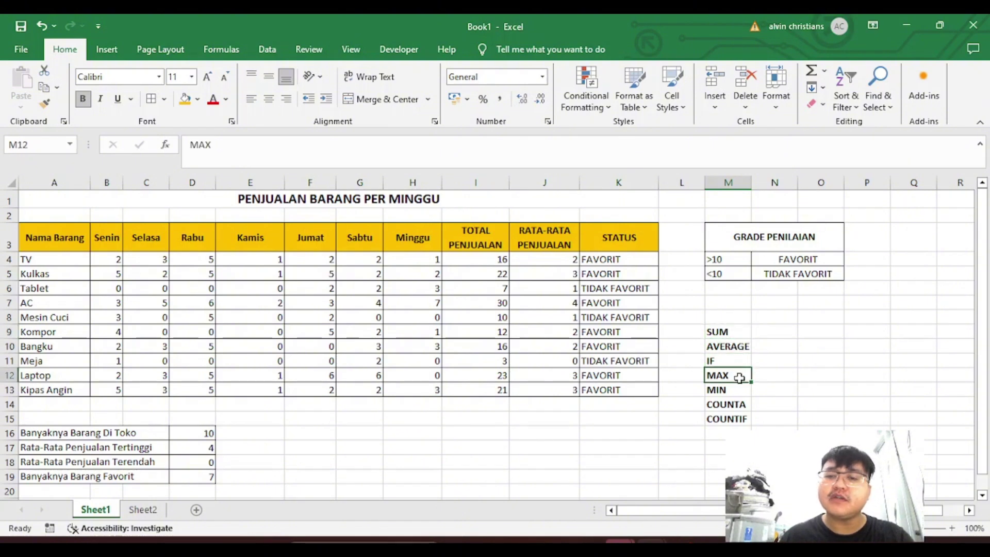
{"action": "left_click", "coordinate": [742, 407]}
{"action": "left_click", "coordinate": [742, 432]}
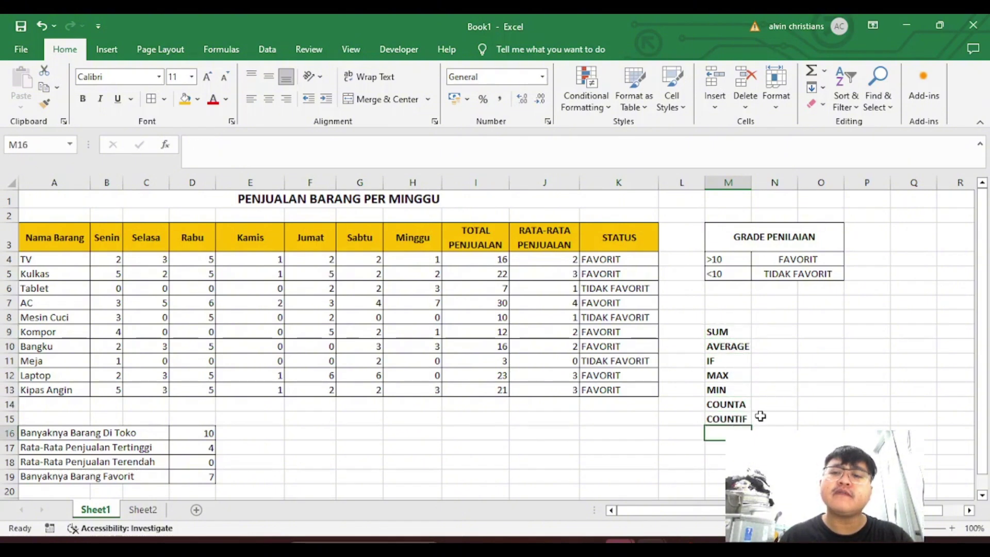
{"action": "left_click", "coordinate": [746, 418]}
{"action": "left_click", "coordinate": [729, 332]}
{"action": "left_click", "coordinate": [732, 346]}
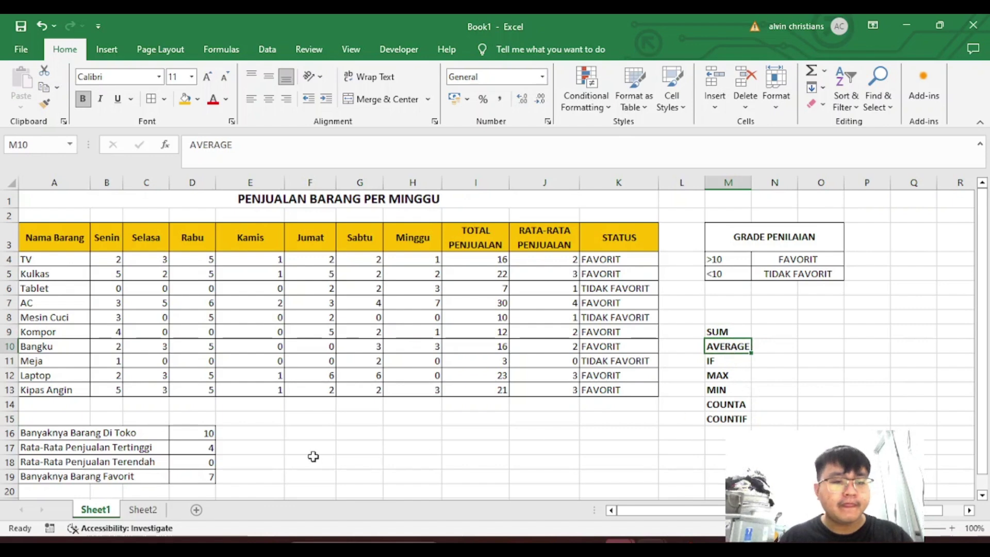
{"action": "left_click", "coordinate": [239, 462]}
{"action": "left_click", "coordinate": [407, 433]}
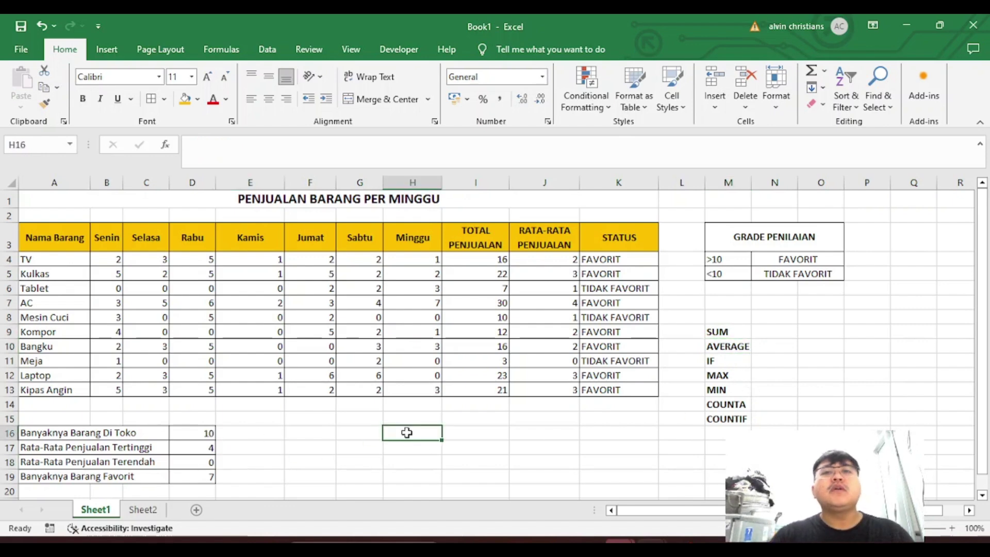